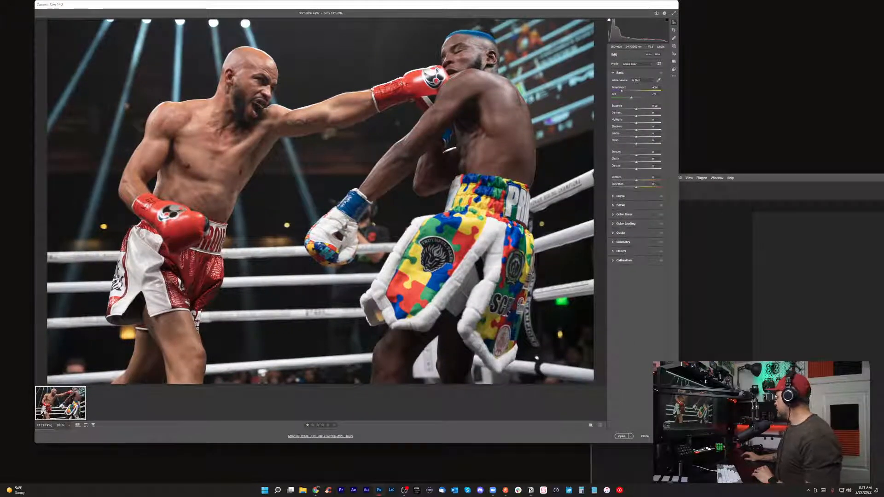
Enlarge the editing window and raise the photo's Blacks slightly while previewing the clipped areas.
drag(677, 440, 814, 478)
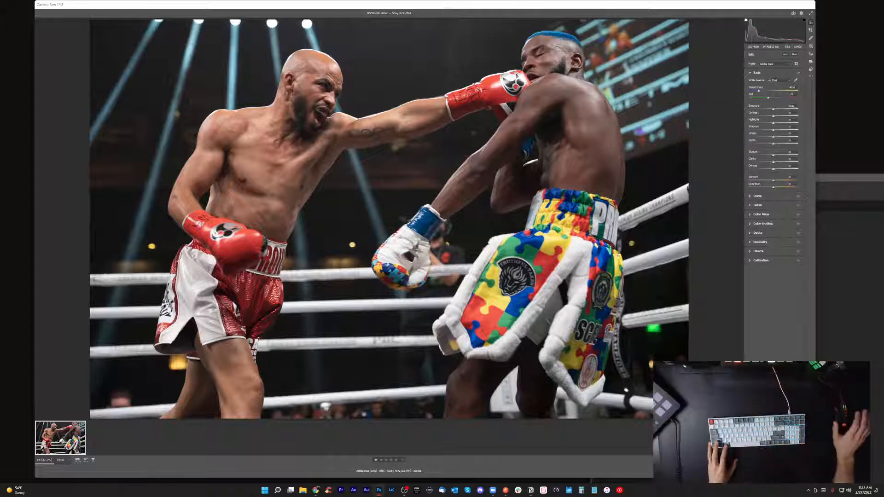
key(alt)
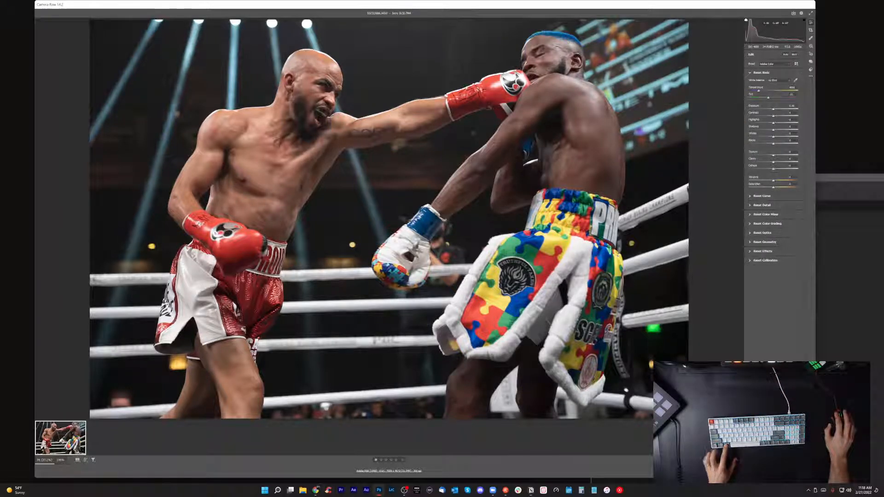
mouse_move(773, 144)
mouse_down()
mouse_move(780, 144)
mouse_move(761, 144)
mouse_move(798, 144)
mouse_move(779, 144)
mouse_up()
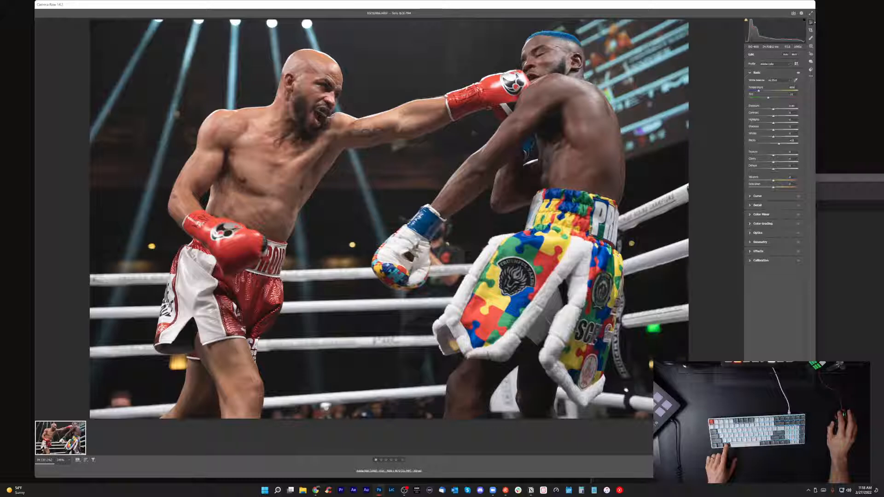
Raise the photo's Whites slightly with the clipping preview, and increase the Highlights a little.
key(alt)
alt+click(774, 136)
mouse_move(773, 137)
mouse_down()
mouse_move(794, 136)
mouse_move(776, 136)
mouse_up()
mouse_move(774, 123)
mouse_down()
mouse_move(792, 123)
mouse_move(778, 123)
mouse_up()
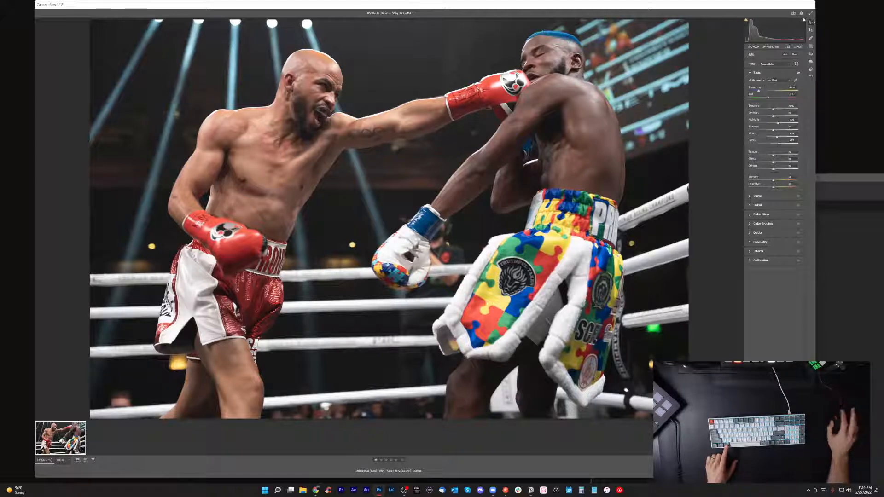
Darken the photo's Shadows slightly below neutral and raise the Highlights further.
alt+drag(773, 130, 762, 130)
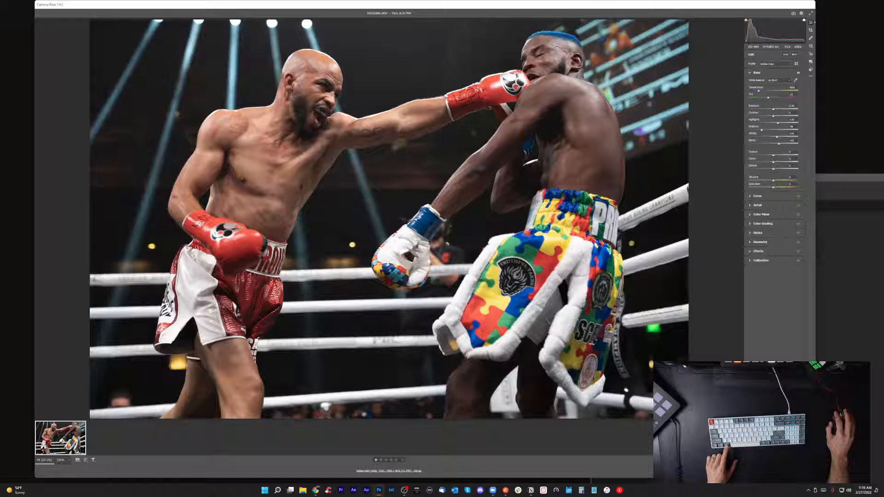
mouse_move(761, 130)
mouse_down()
mouse_move(797, 130)
mouse_move(749, 130)
mouse_move(797, 130)
mouse_move(748, 129)
mouse_move(788, 130)
mouse_move(748, 130)
mouse_move(766, 130)
mouse_move(759, 130)
mouse_up()
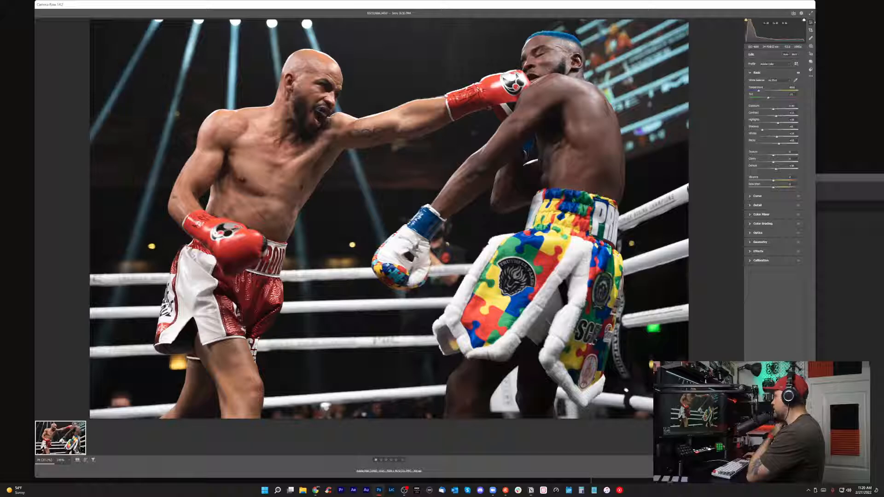
drag(778, 123, 798, 130)
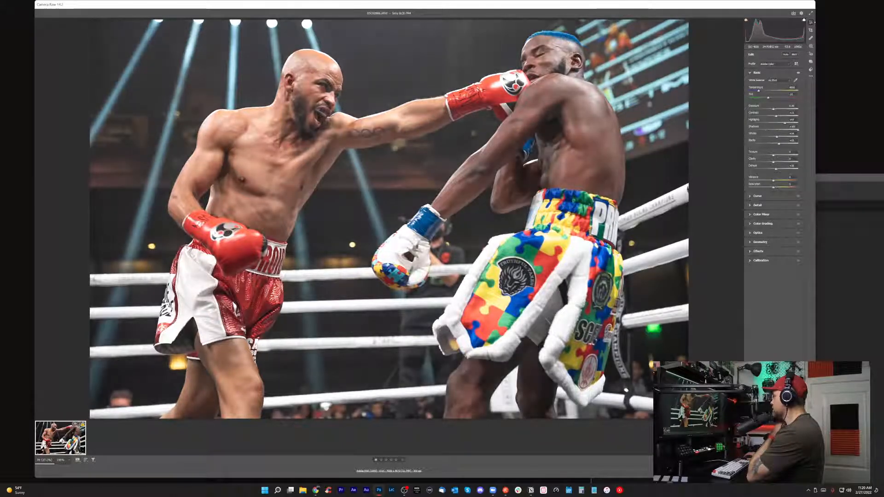
drag(798, 130, 768, 130)
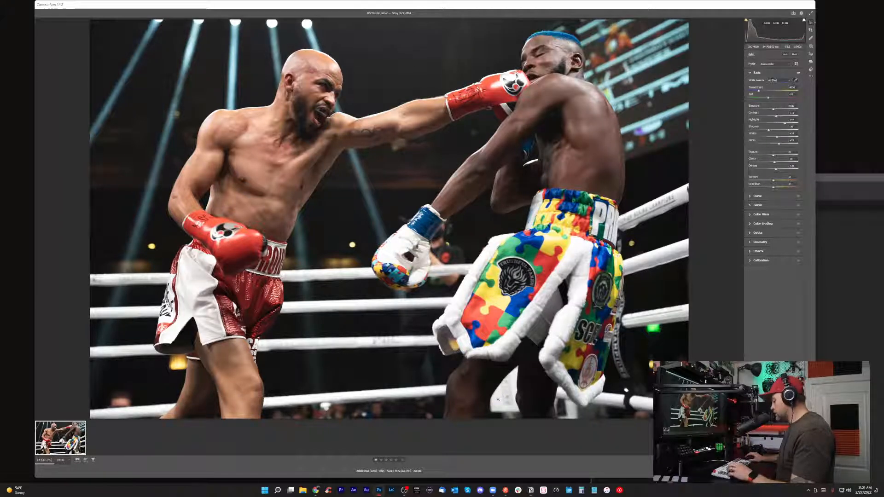
Sample the white balance from the white area between the blue-haired boxer's legs and raise the Vibrance moderately.
click(500, 397)
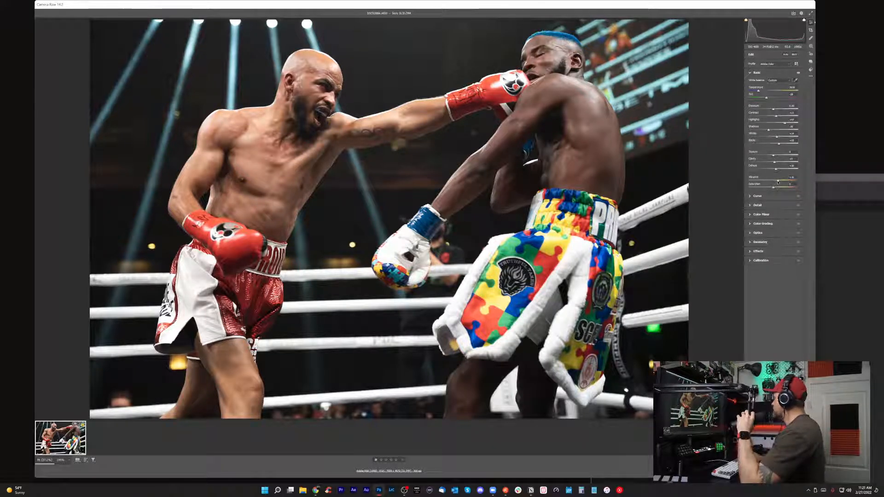
drag(774, 181, 803, 176)
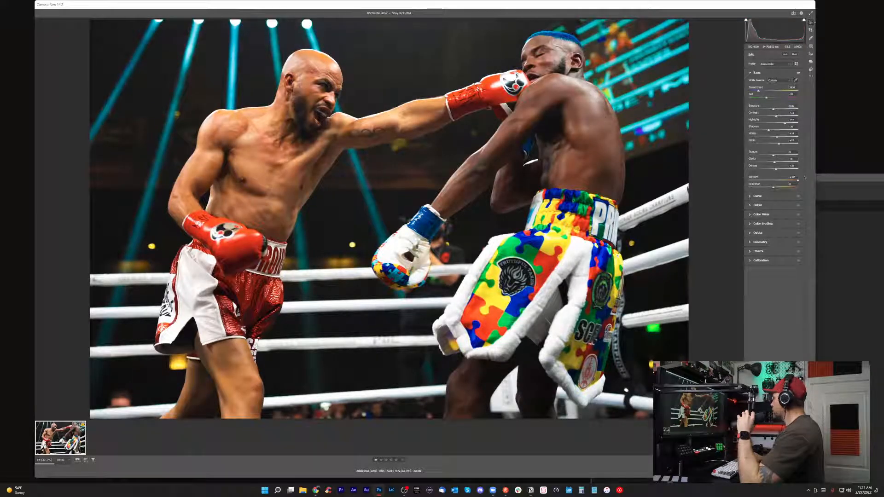
drag(798, 180, 781, 183)
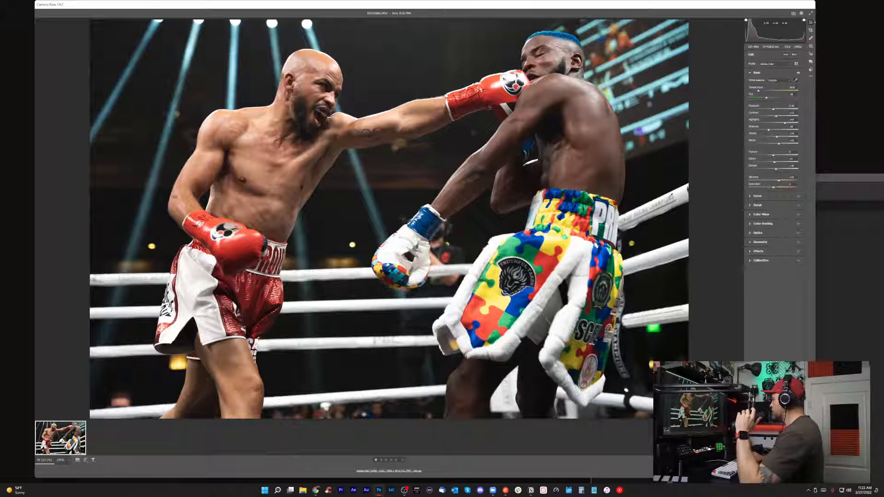
click(796, 80)
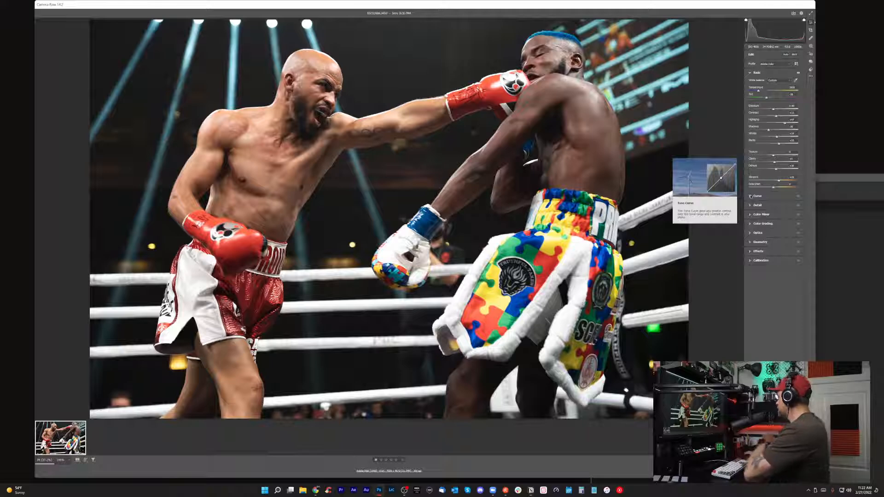
Add a midtone point to the tone curve and a second point in the shadows, pulled down slightly.
click(751, 197)
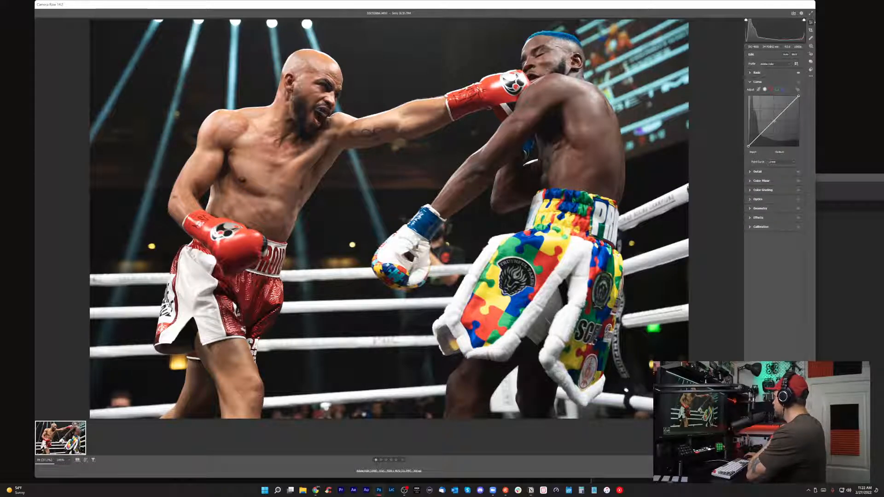
click(774, 120)
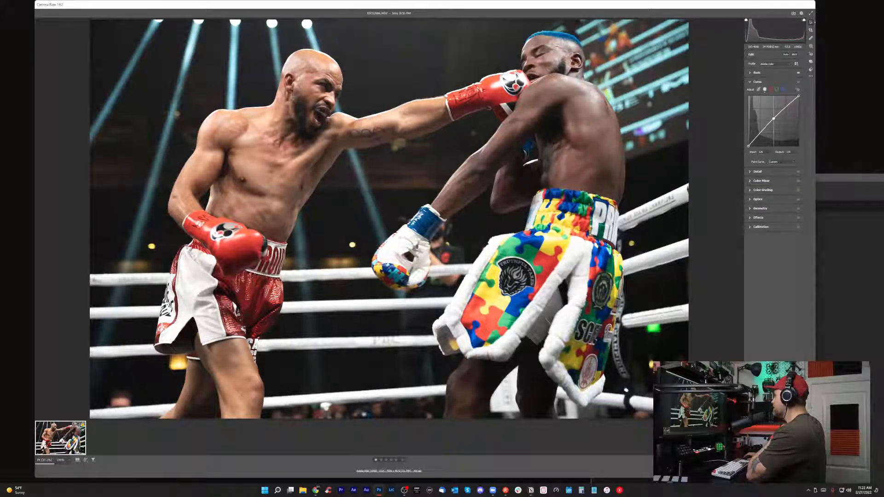
drag(773, 119, 773, 119)
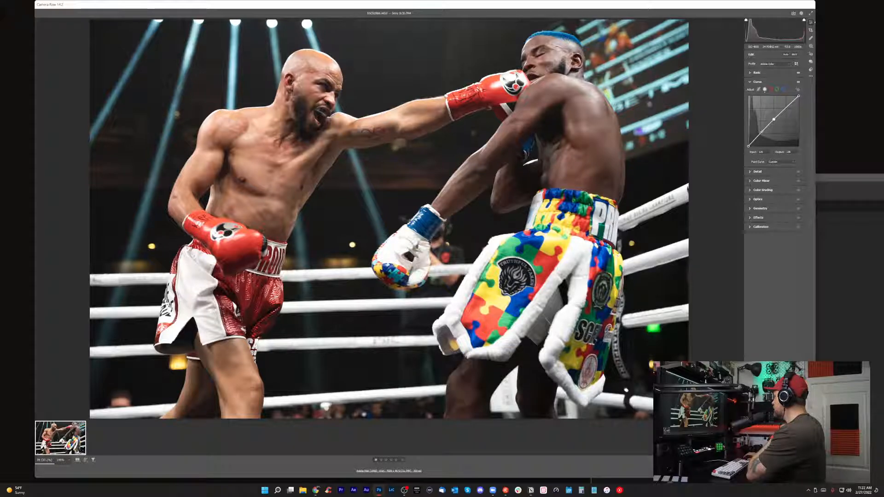
click(762, 132)
drag(762, 132, 761, 133)
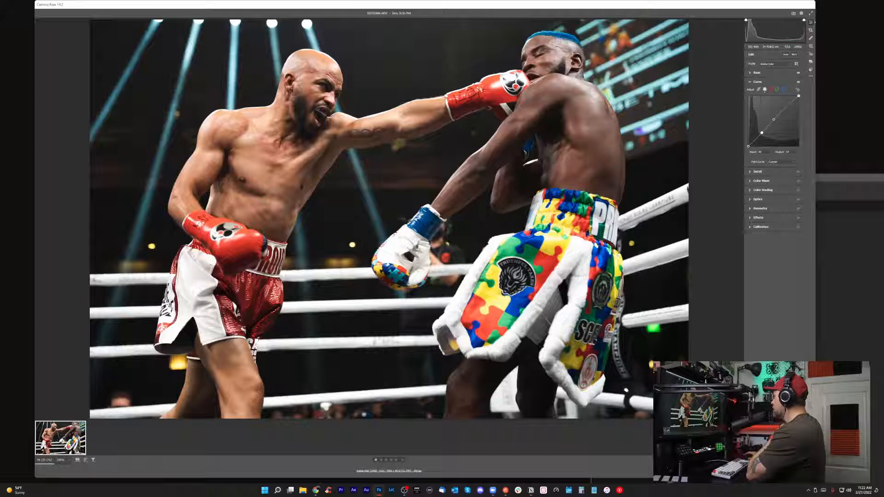
Add a point in the highlights of the tone curve and fine-tune its height near the diagonal.
click(749, 73)
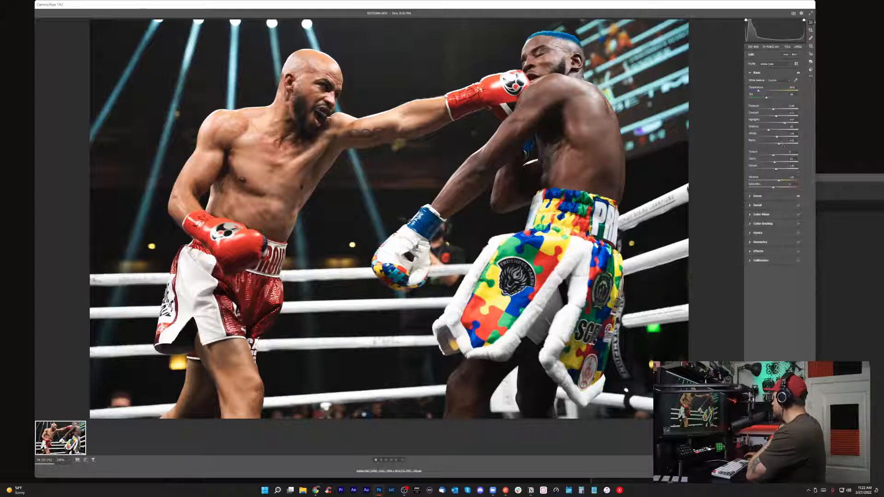
click(759, 197)
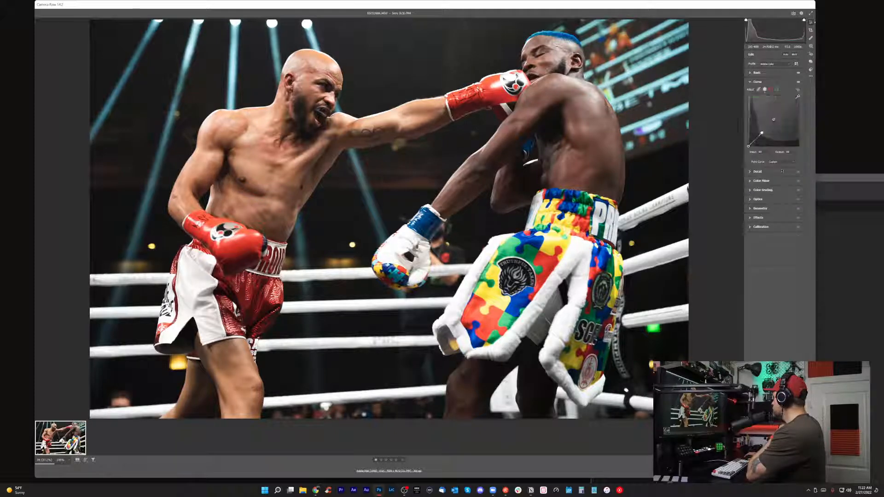
click(786, 107)
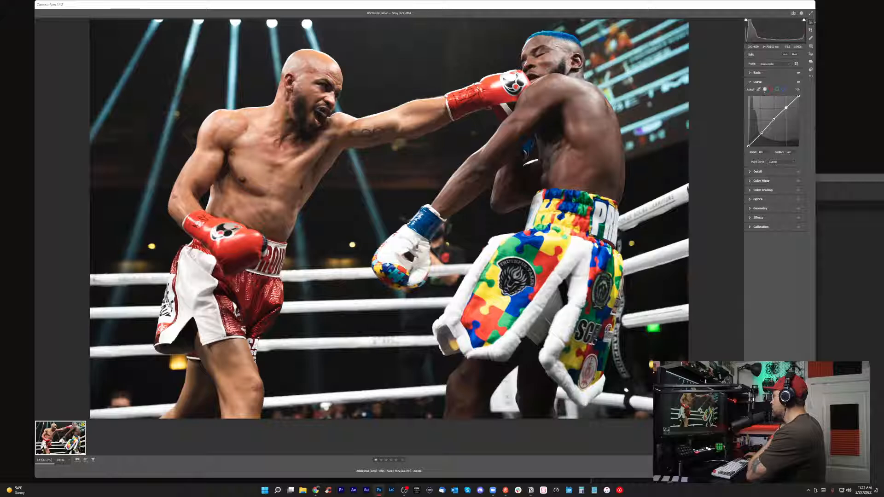
drag(785, 108, 785, 108)
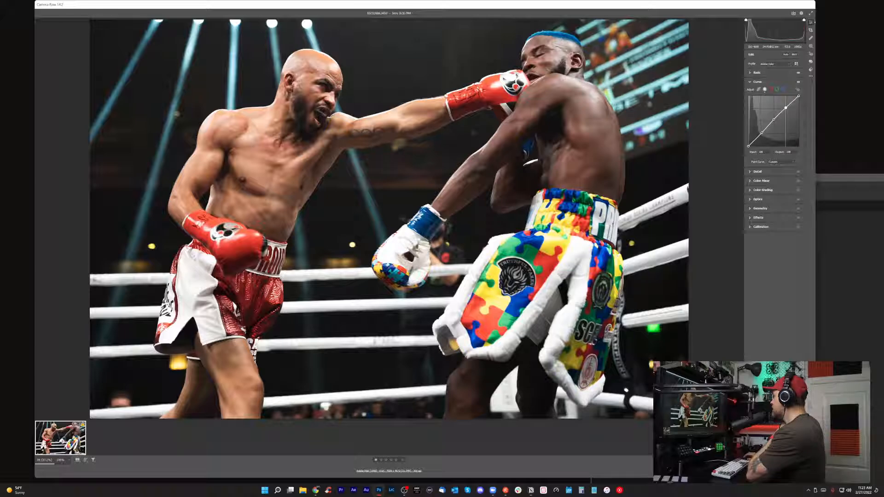
Compare the photo with and without the tone curve adjustment.
click(798, 82)
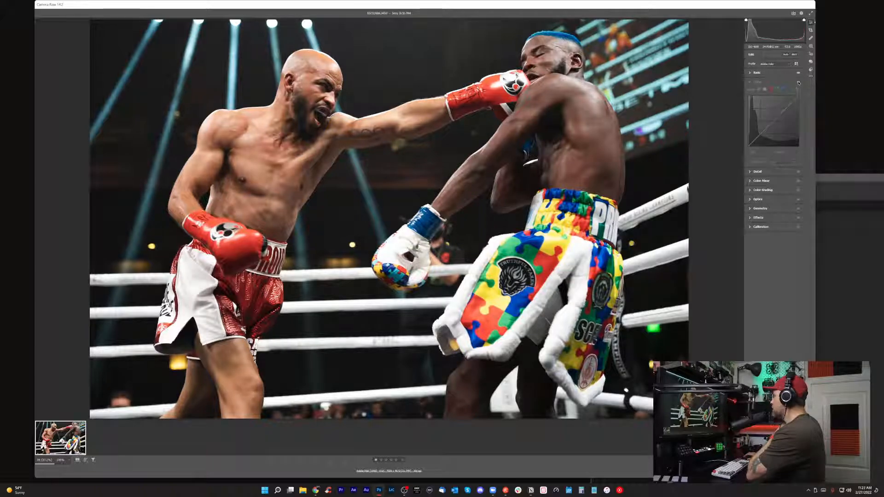
click(798, 82)
click(798, 83)
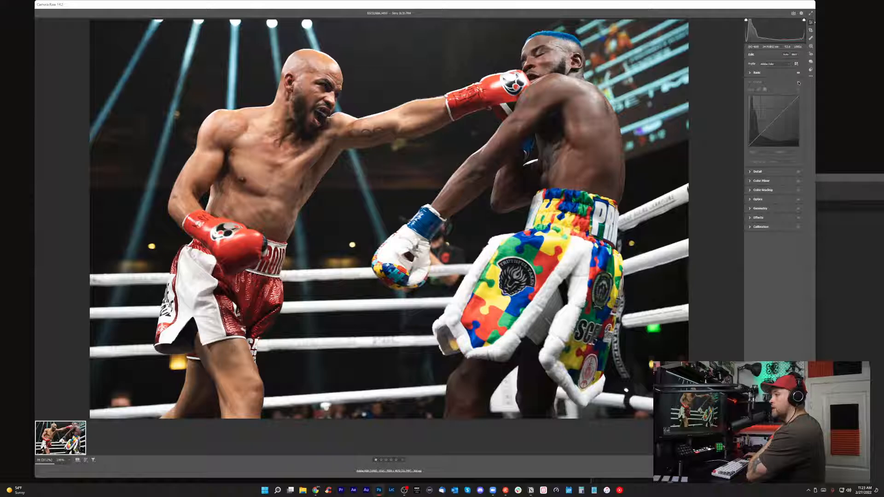
click(798, 83)
click(798, 82)
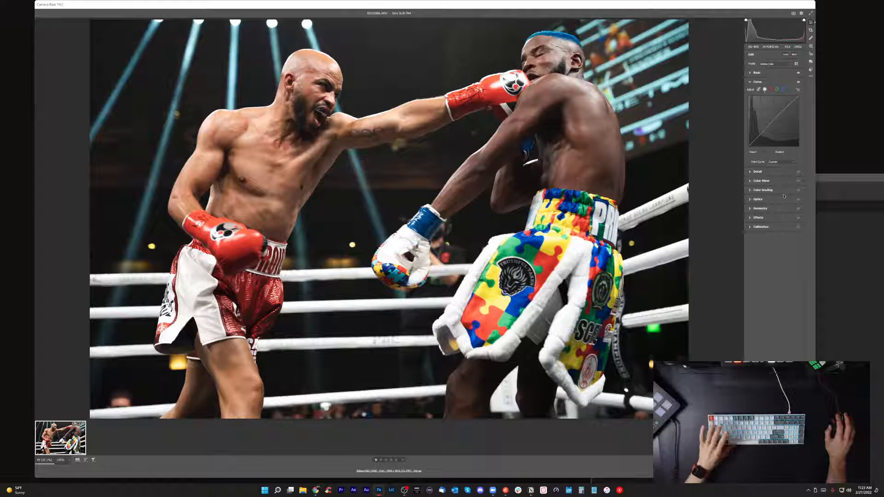
Apply moderate Noise Reduction and adjust its Detail and Contrast, judging the result on the bearded boxer's face.
click(750, 172)
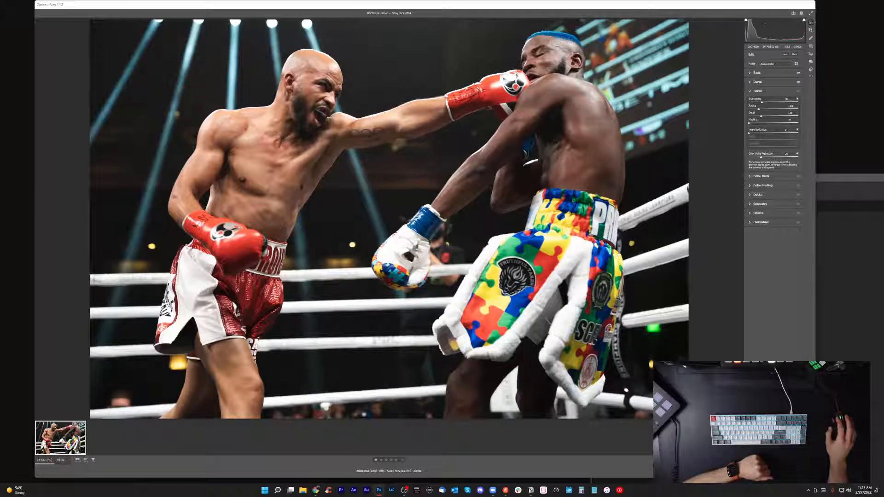
click(330, 97)
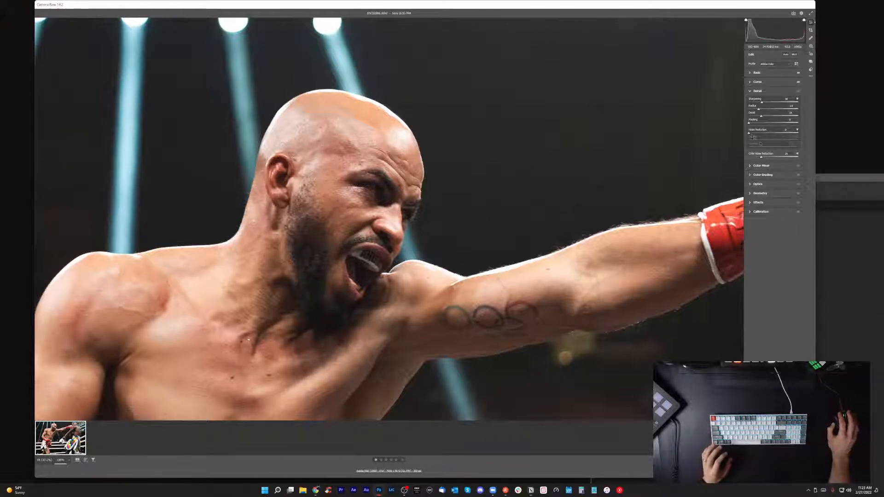
drag(749, 133, 759, 133)
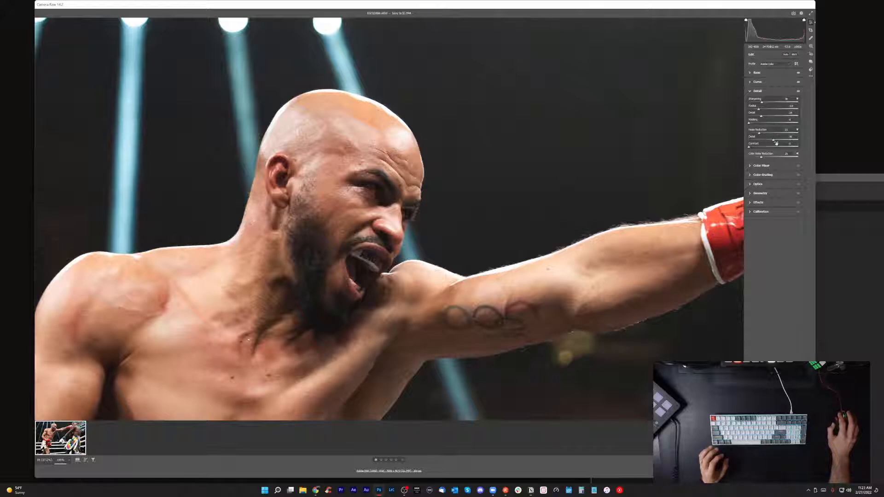
drag(774, 141, 757, 148)
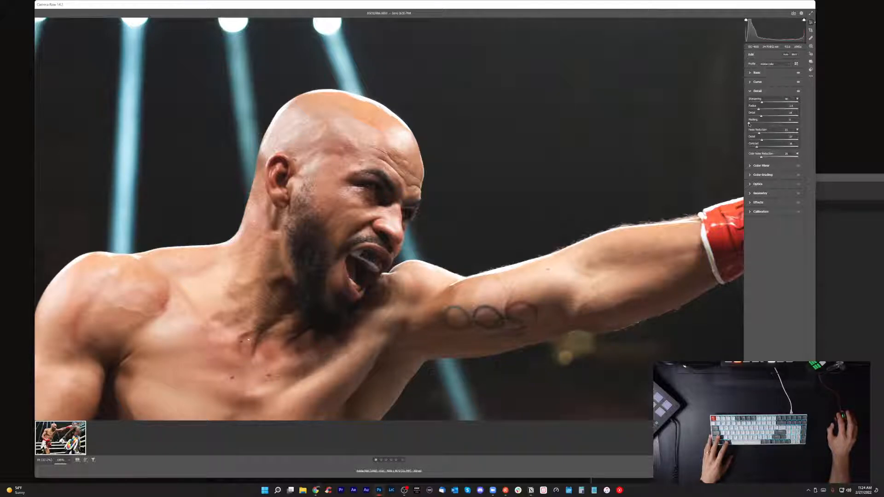
Raise the sharpening Masking to about the middle of its range, using the black-and-white mask preview.
key(alt)
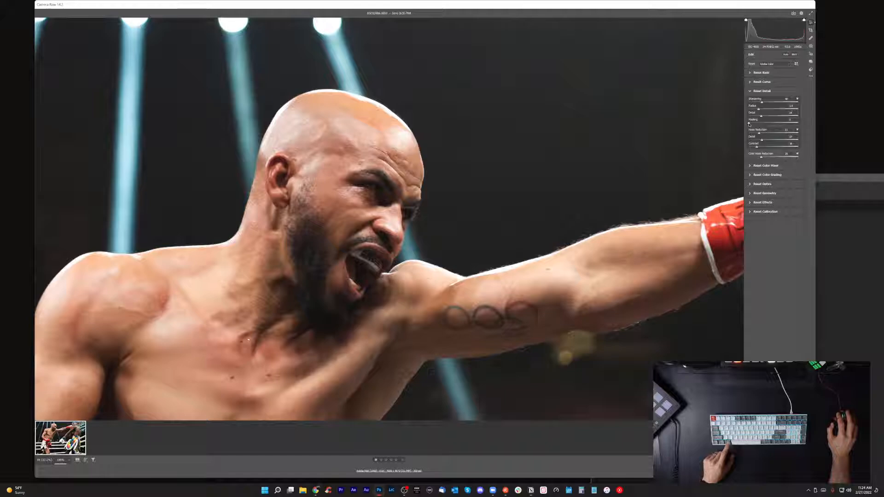
mouse_move(749, 123)
mouse_down()
mouse_move(782, 117)
mouse_move(760, 121)
mouse_up()
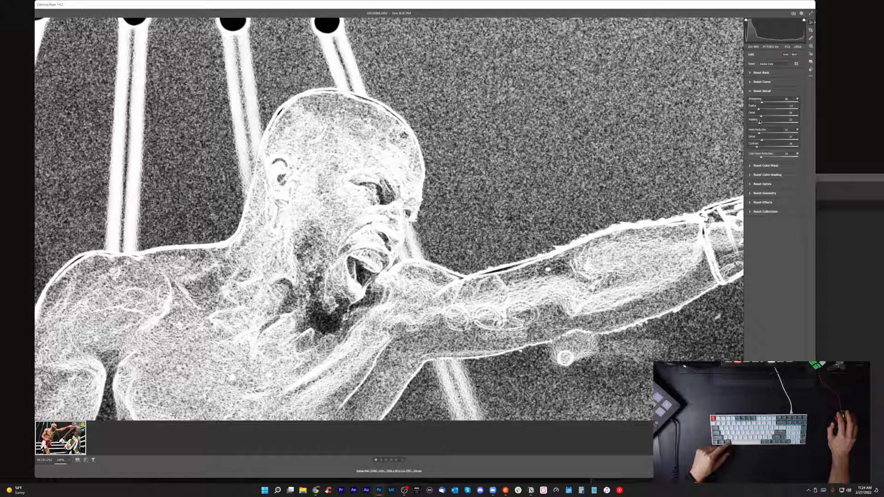
drag(760, 121, 774, 121)
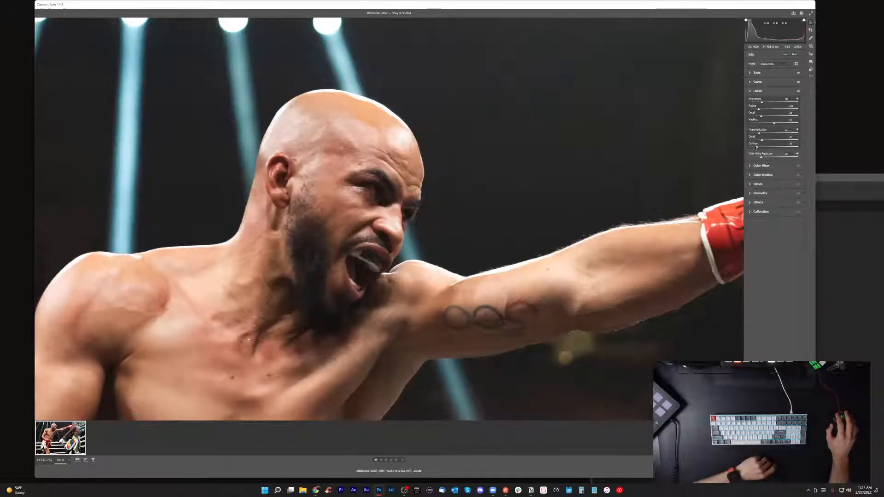
Compare the boxer's face with and without the sharpening and noise reduction adjustments.
click(798, 92)
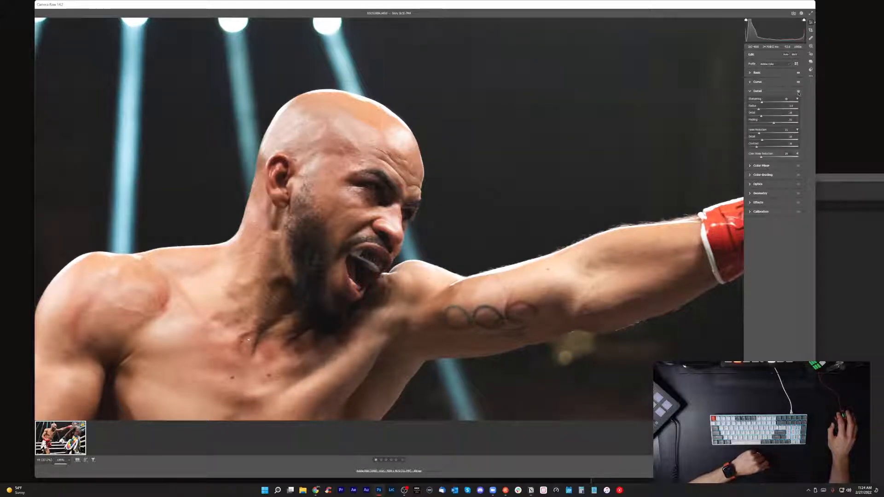
click(798, 92)
click(798, 93)
click(798, 93)
click(799, 93)
click(798, 92)
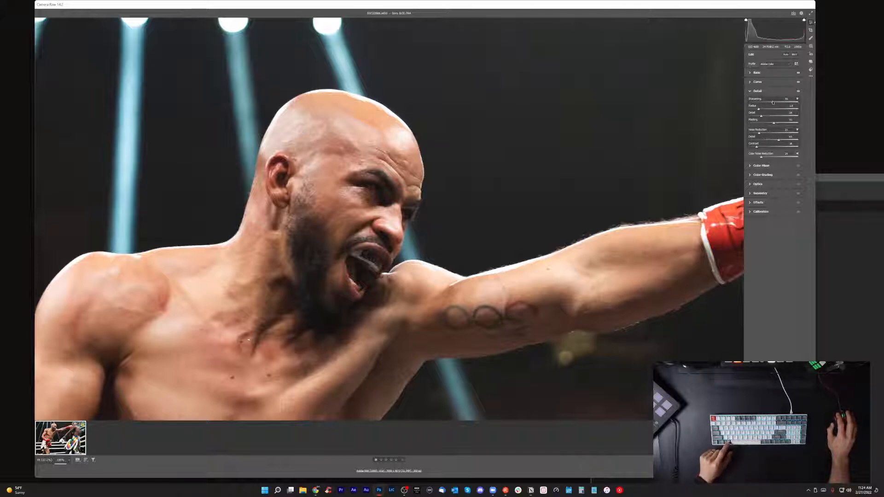
Test the maximum Sharpening, settle on a moderate amount, and return to the view of the whole photo.
drag(764, 102, 865, 98)
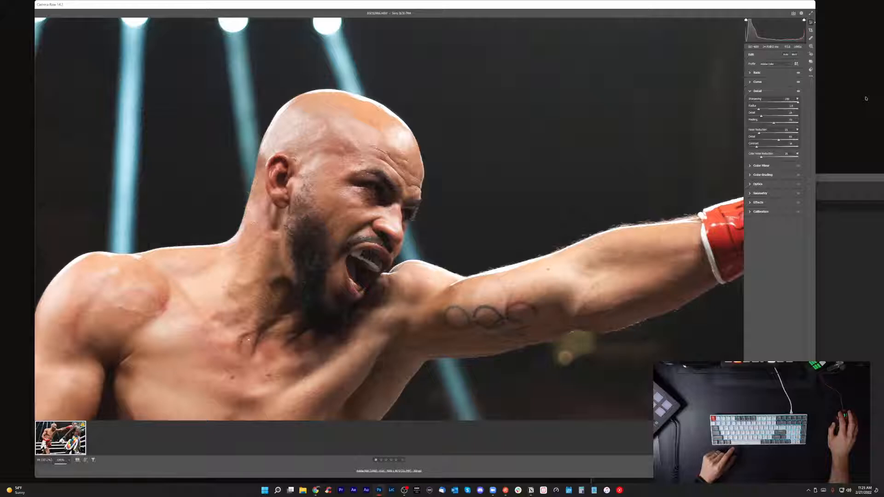
drag(858, 99, 768, 128)
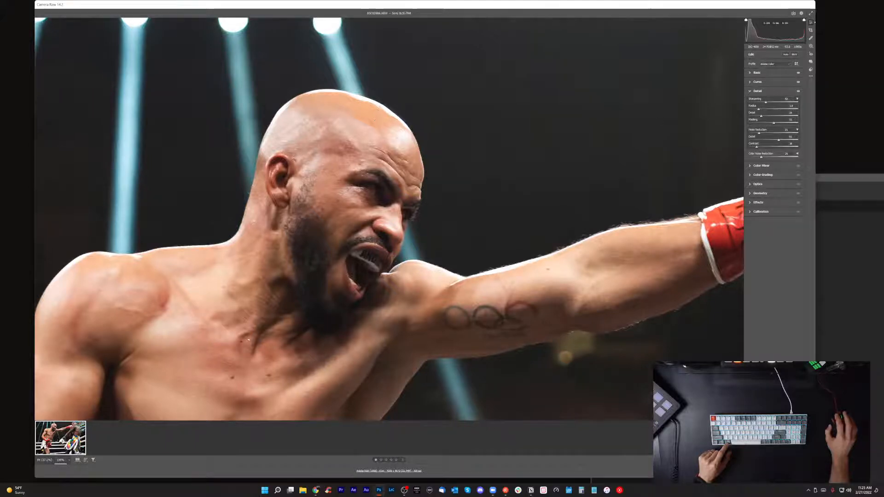
click(604, 129)
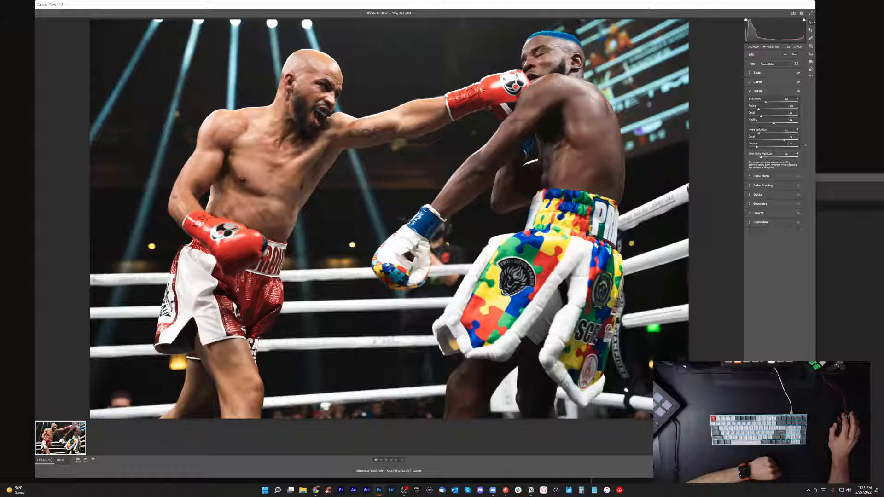
Try shifting the reds' Hue to its maximum in the Color Mixer and restore it to neutral.
click(754, 92)
click(756, 101)
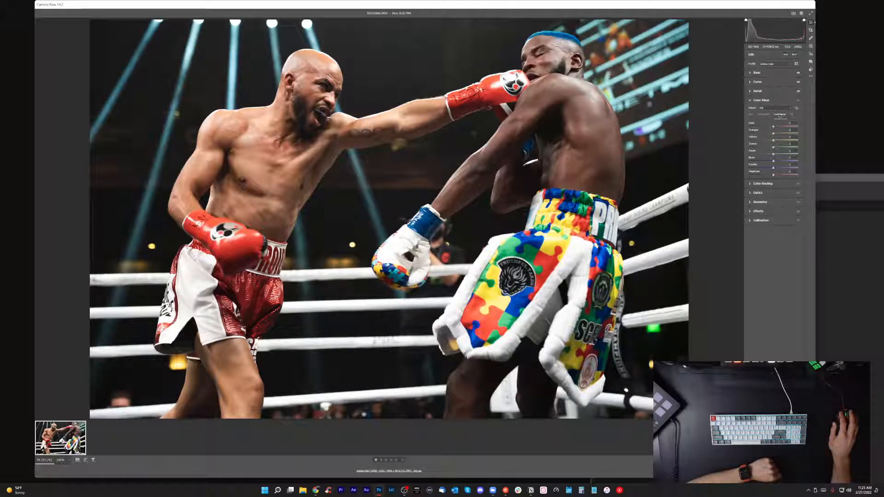
click(753, 116)
drag(773, 126, 801, 129)
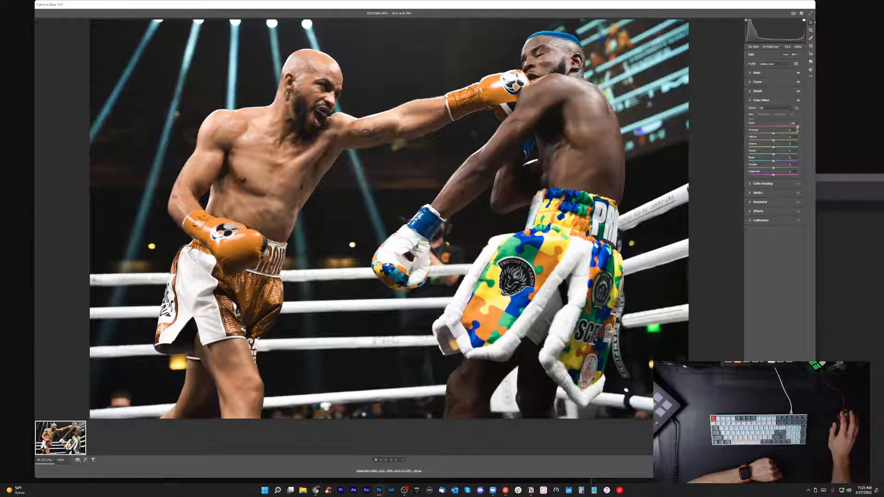
drag(799, 128, 774, 126)
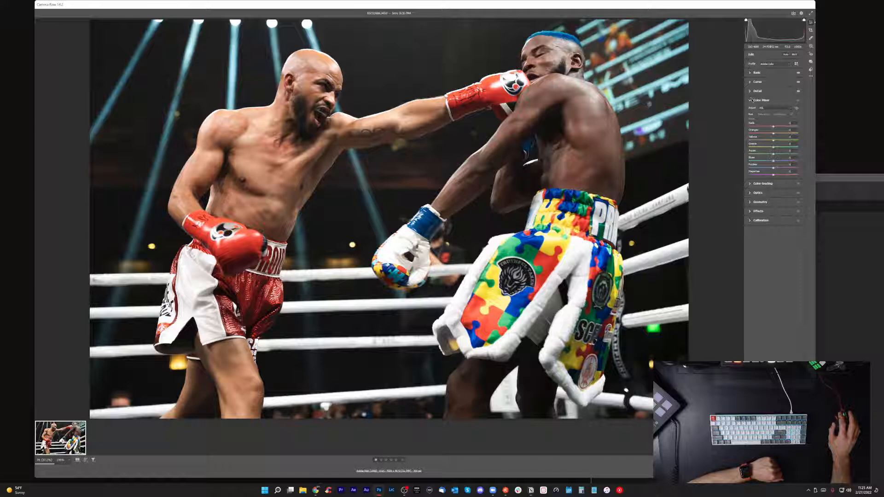
click(751, 101)
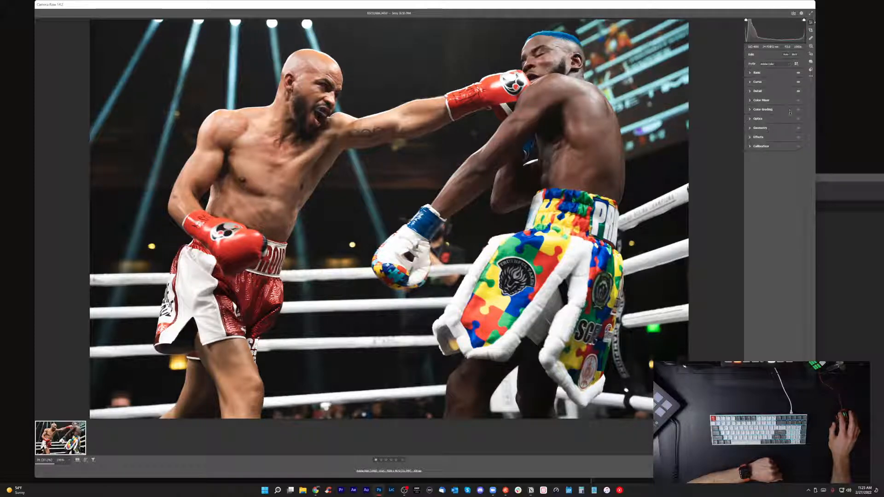
Add a teal tint to the shadows with Color Grading, trying it at full strength and settling on a subtle amount.
click(749, 109)
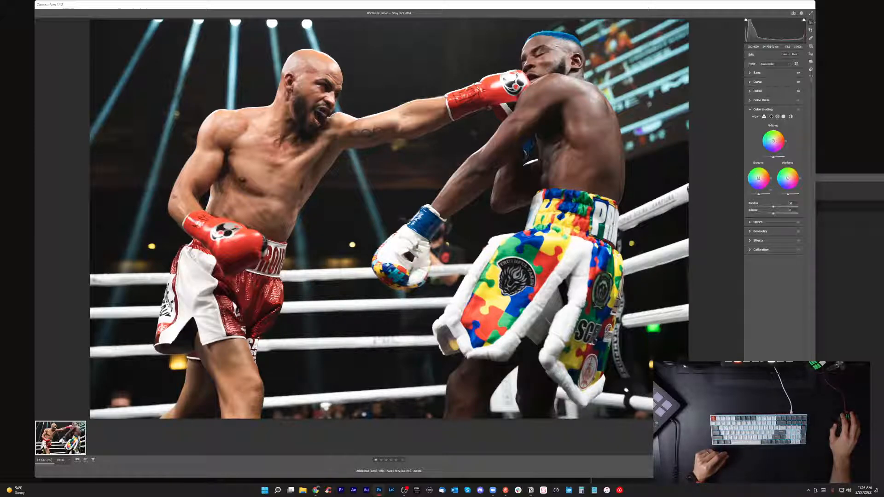
drag(759, 178, 749, 181)
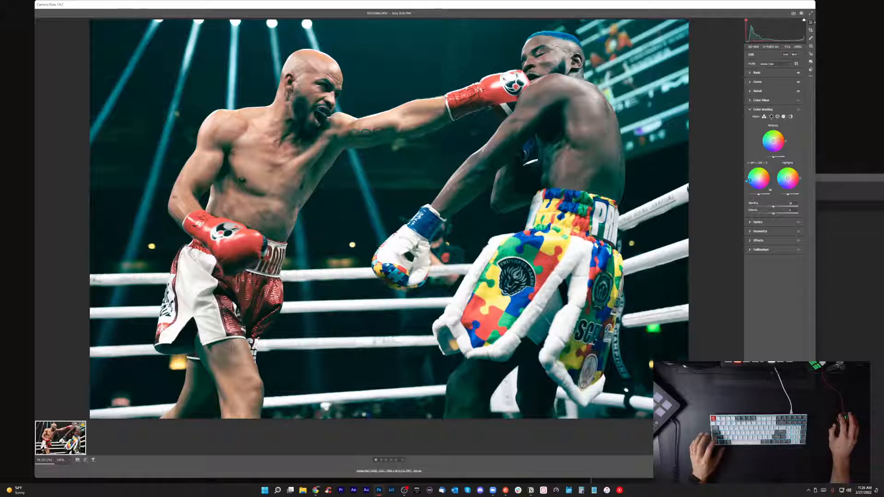
drag(750, 181, 755, 178)
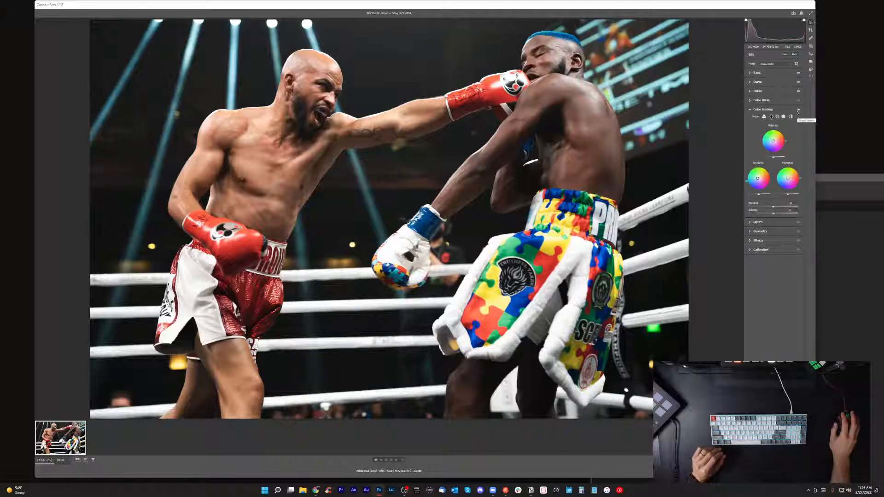
Compare the photo with and without the Color Grading adjustment.
click(798, 113)
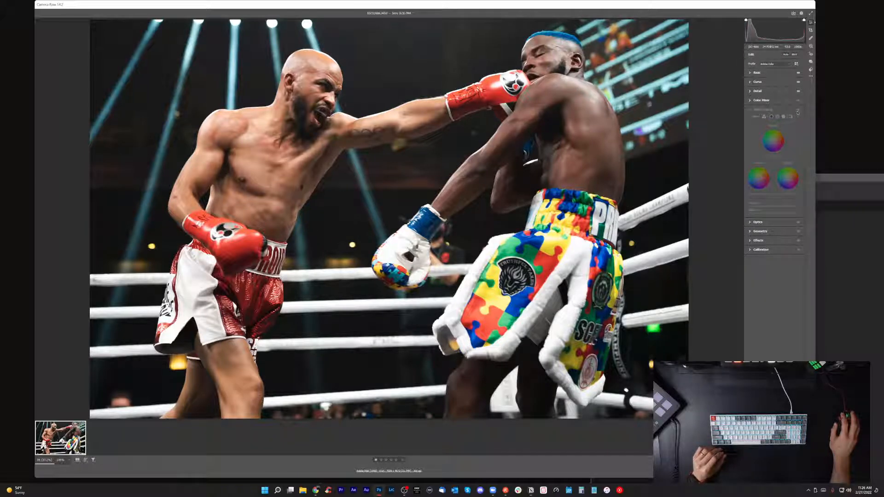
click(798, 113)
click(798, 112)
click(798, 112)
click(798, 112)
click(798, 112)
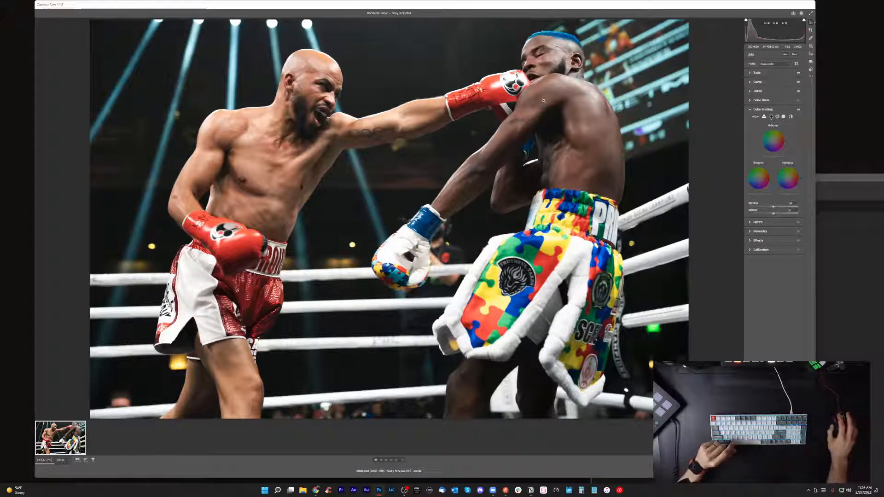
click(760, 110)
Turn on chromatic aberration removal and the lens profile corrections for the photo.
click(755, 119)
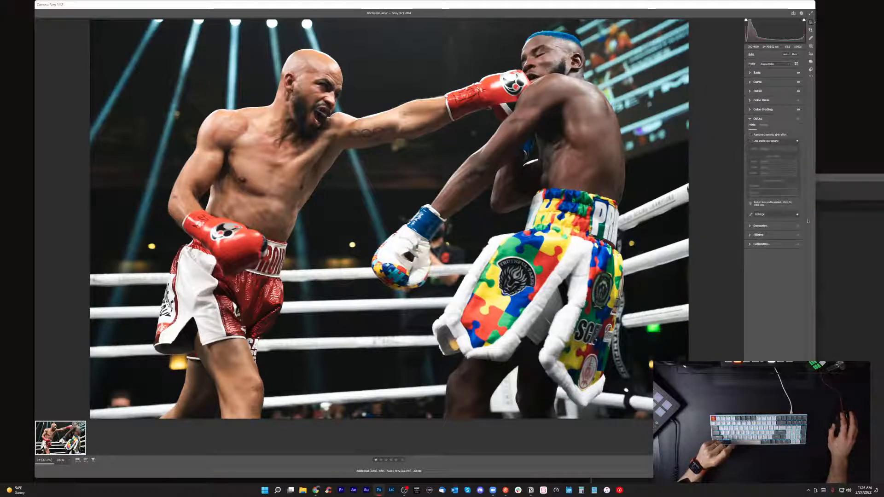
click(751, 135)
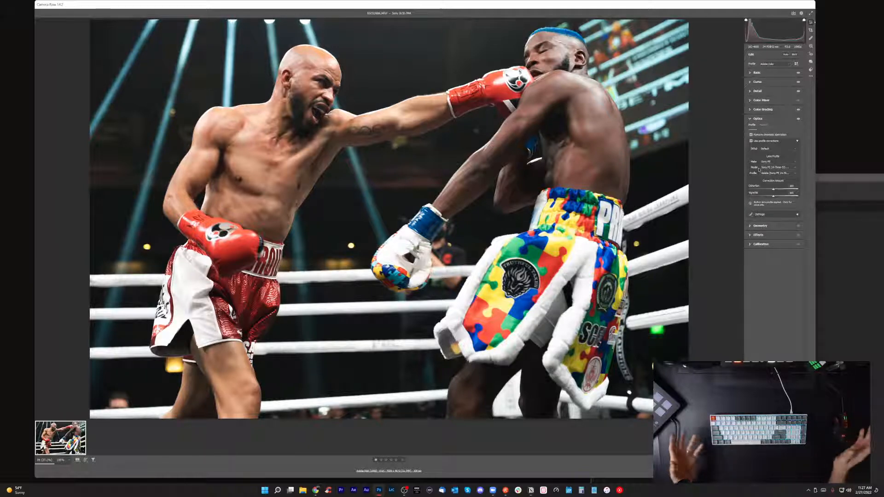
click(762, 120)
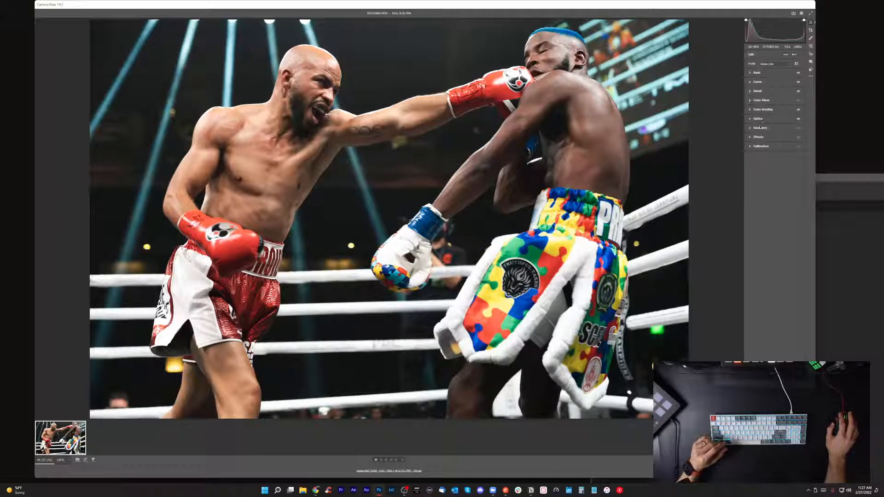
Try shifting the Red Primary Hue in the camera Calibration and return it to neutral.
click(760, 138)
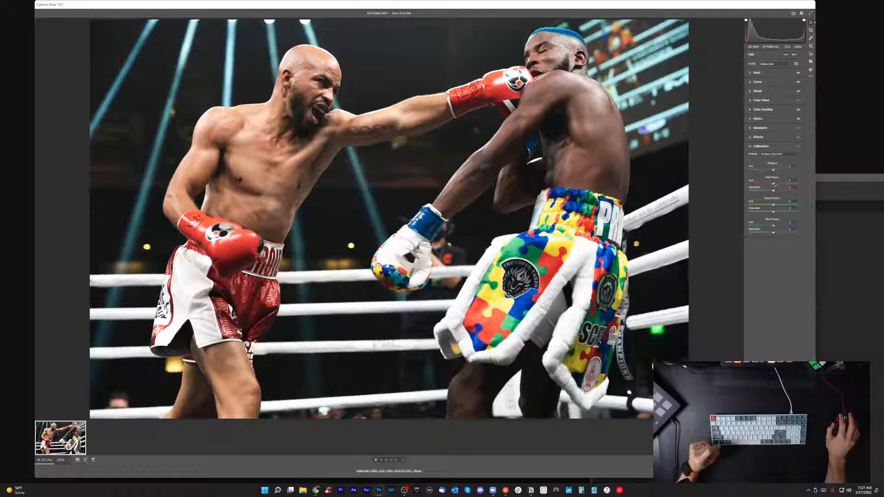
click(749, 184)
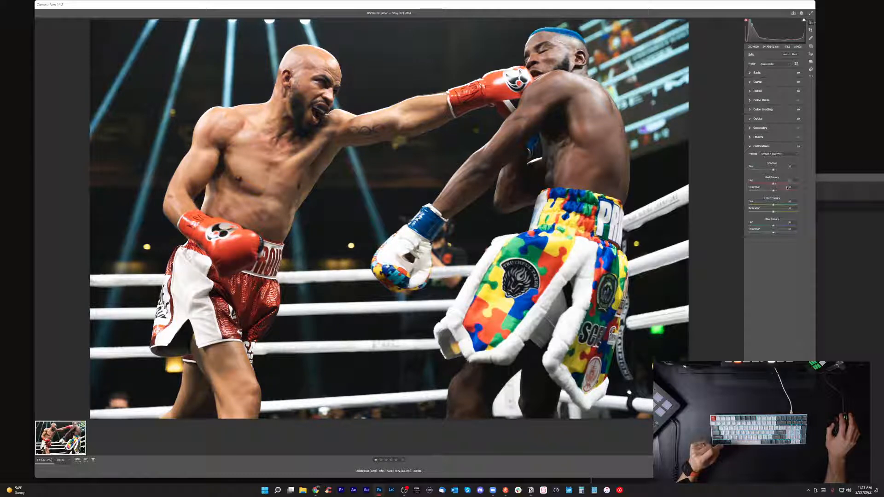
click(750, 147)
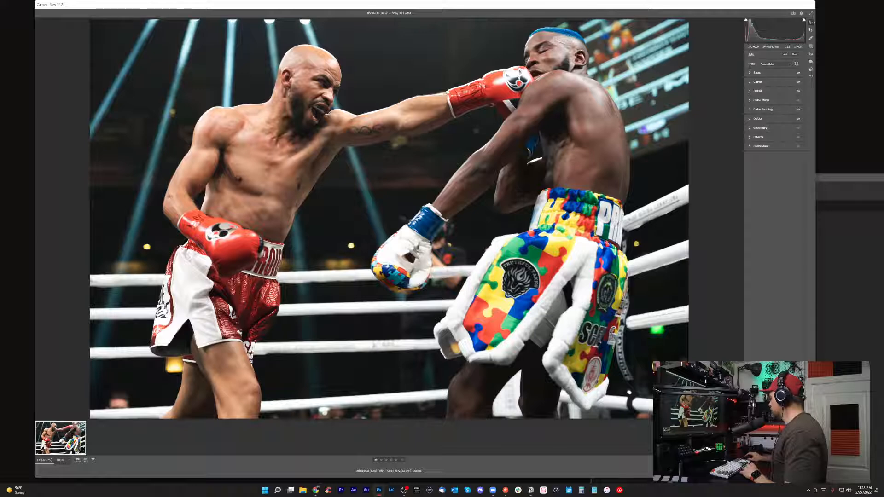
Open the edited photo in Photoshop, maximize the window and enlarge the image in view.
click(800, 470)
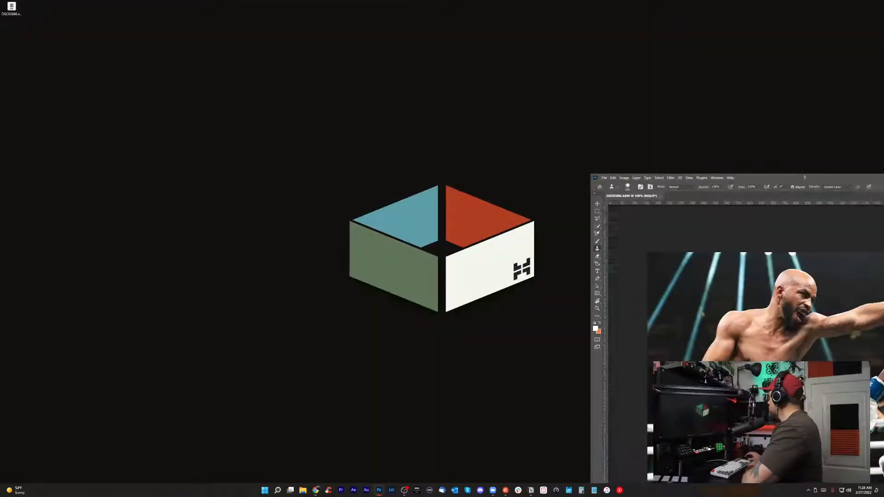
drag(778, 176, 574, 129)
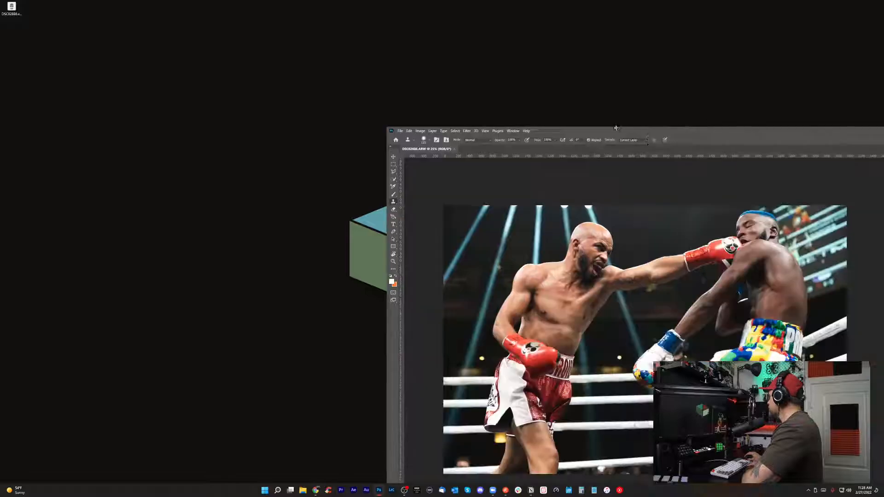
double_click(646, 128)
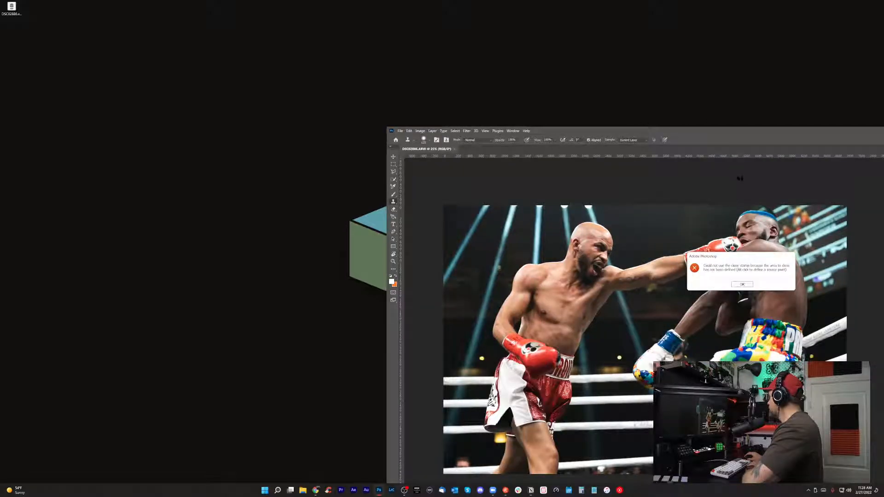
click(742, 284)
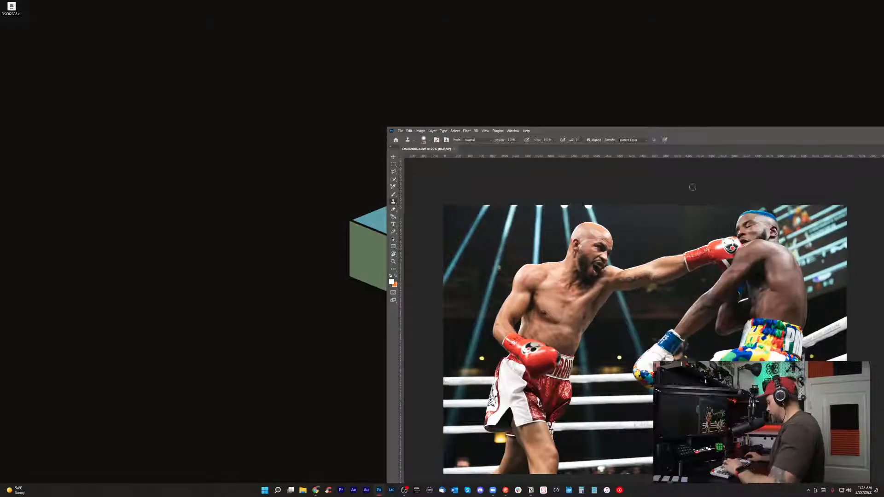
drag(676, 131, 365, 61)
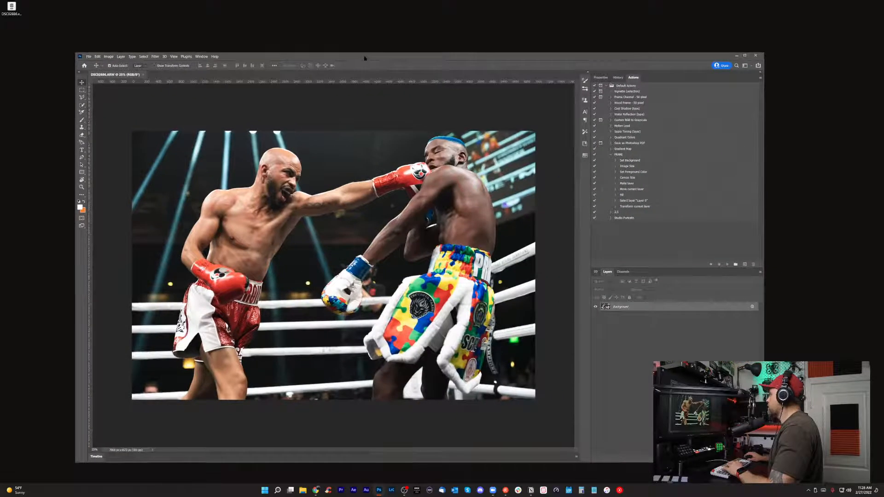
double_click(364, 61)
key(ctrl+plus)
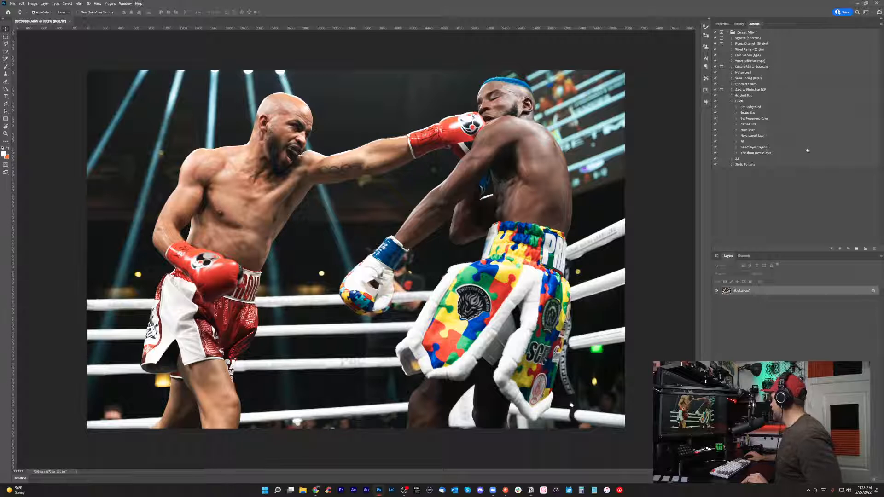
Create a new action named 2.26 in the Default Actions set and start recording it.
click(732, 101)
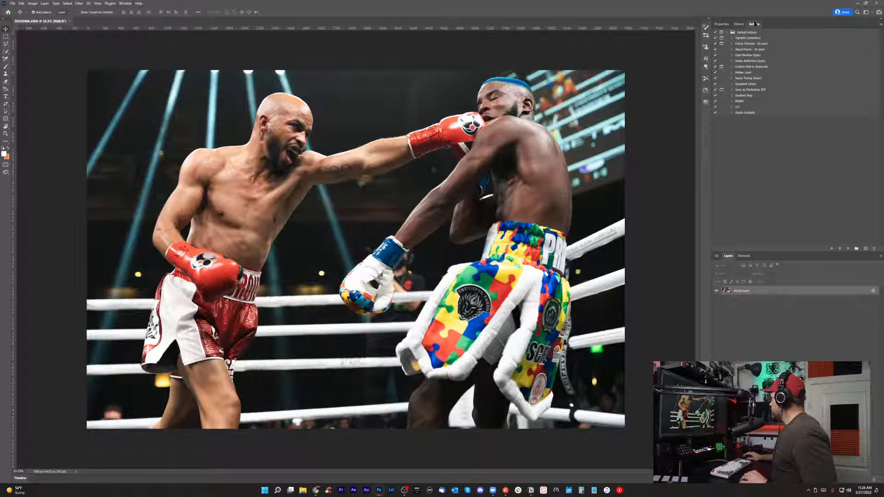
click(123, 3)
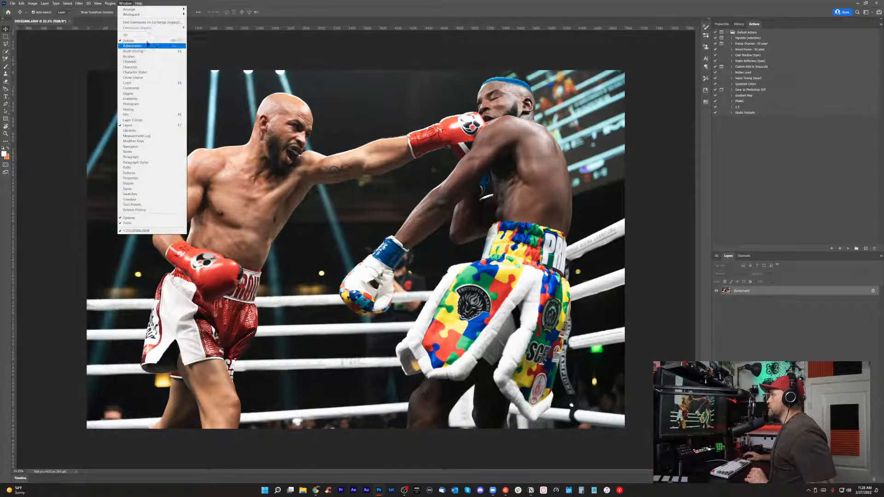
click(144, 41)
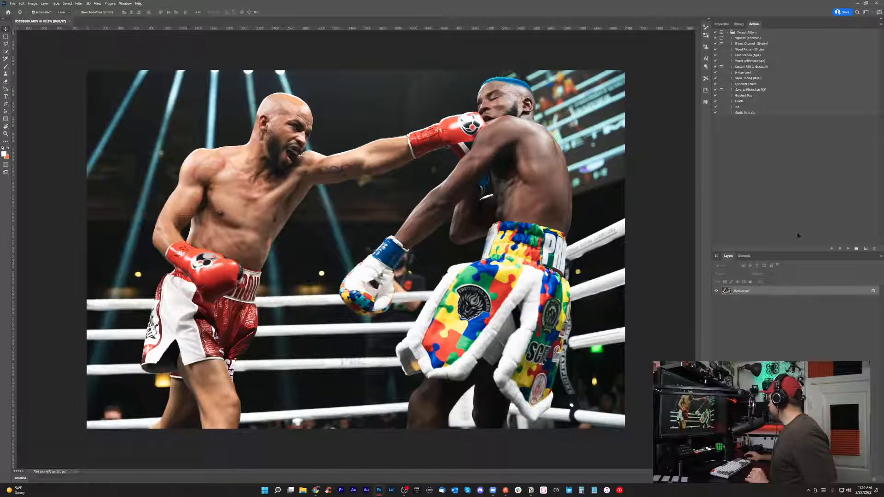
click(866, 249)
text(2.26)
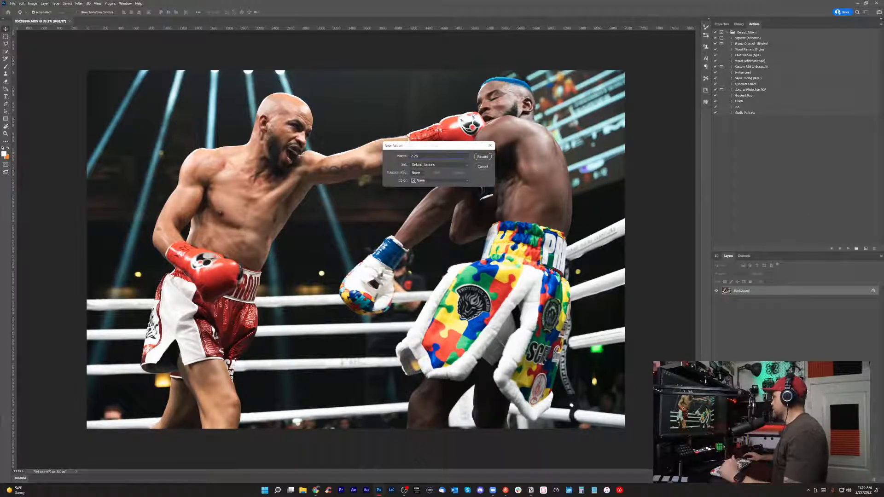
click(480, 157)
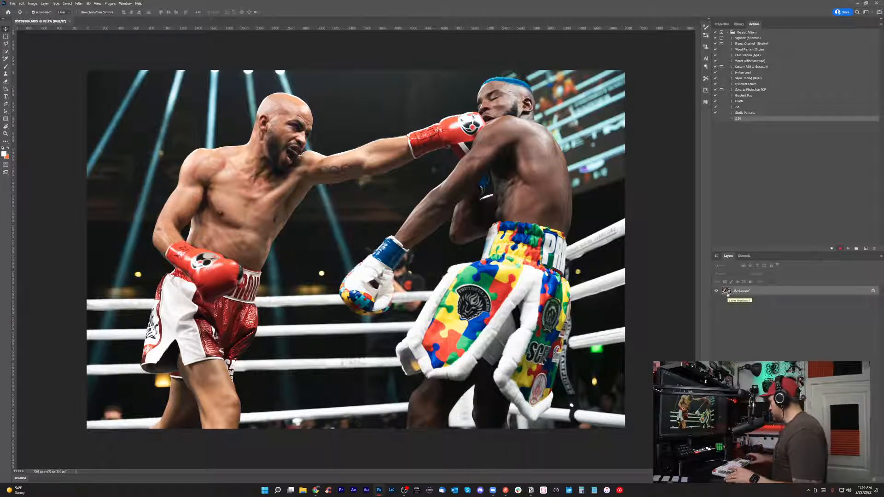
Duplicate the Background layer and set the copy's blend mode to Overlay.
key(ctrl+j)
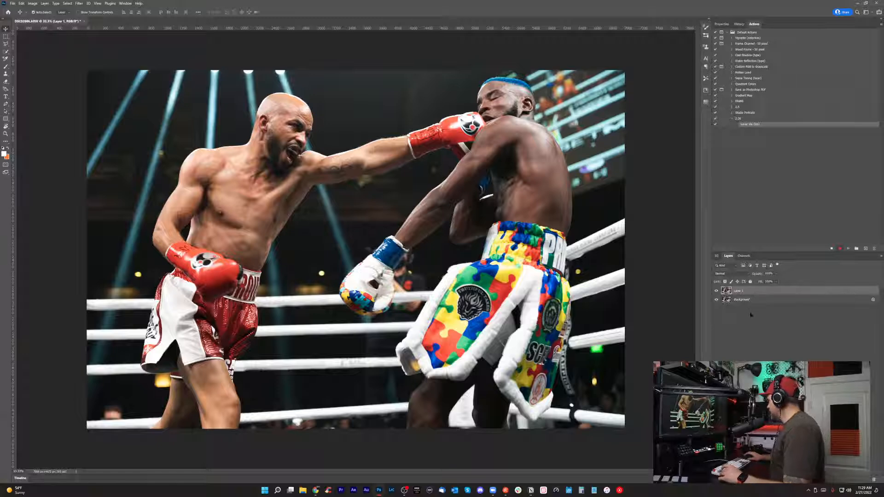
click(731, 273)
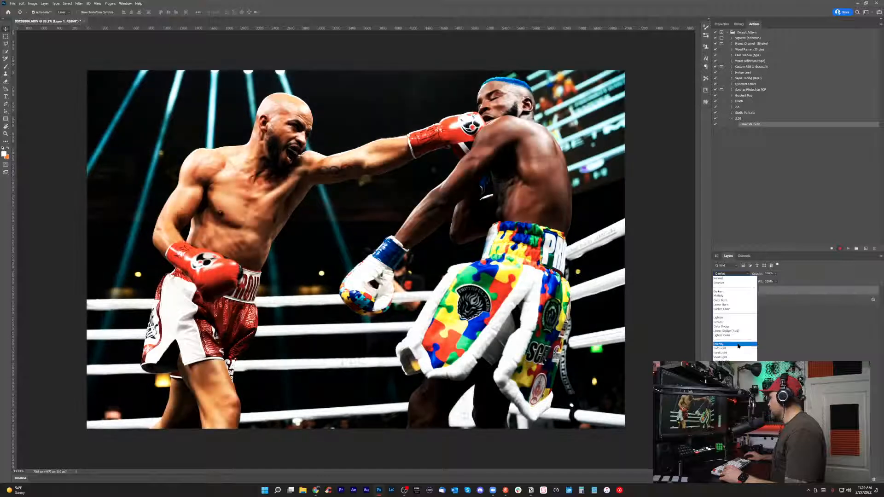
click(739, 346)
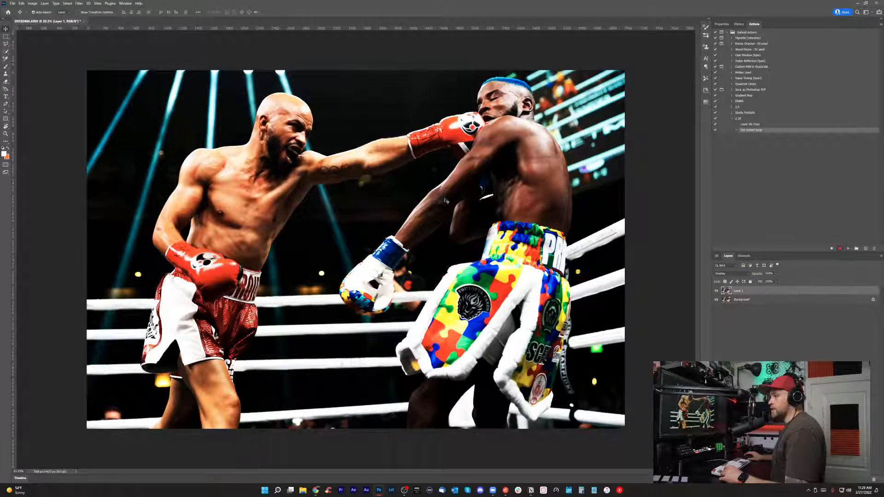
Lower the Overlay layer's opacity to about 24%.
click(776, 274)
drag(780, 281, 763, 283)
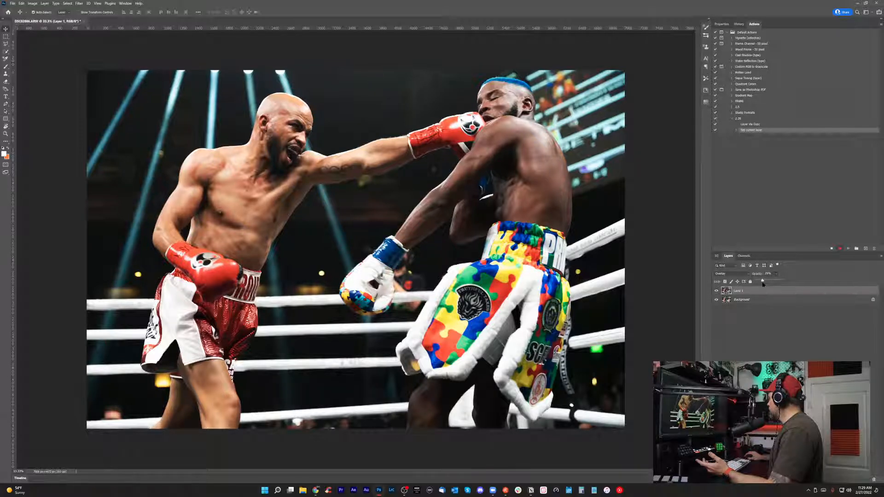
drag(763, 284, 762, 284)
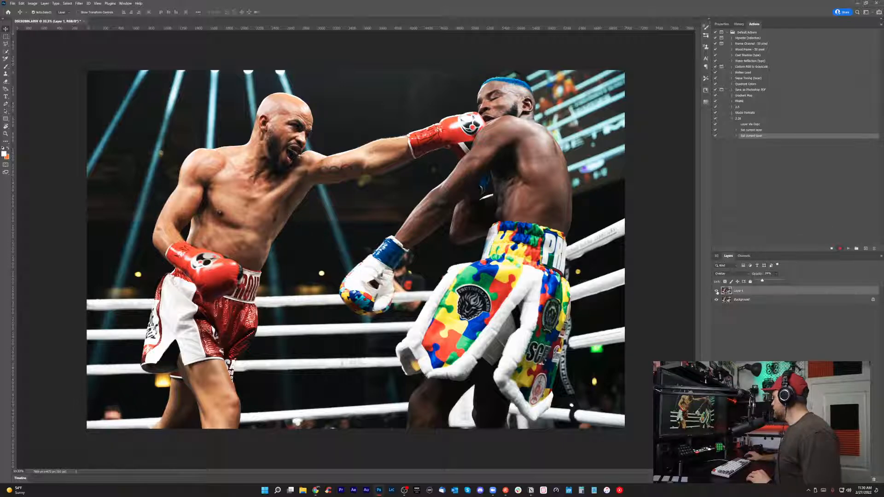
Compare the photo with and without the Overlay layer, leaving the layer shown.
click(717, 291)
click(716, 291)
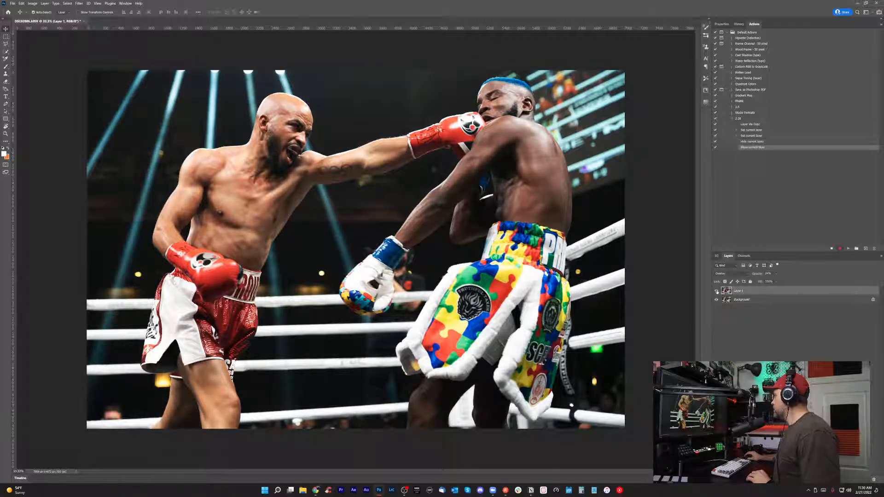
click(716, 291)
click(717, 291)
click(716, 291)
click(717, 291)
click(717, 291)
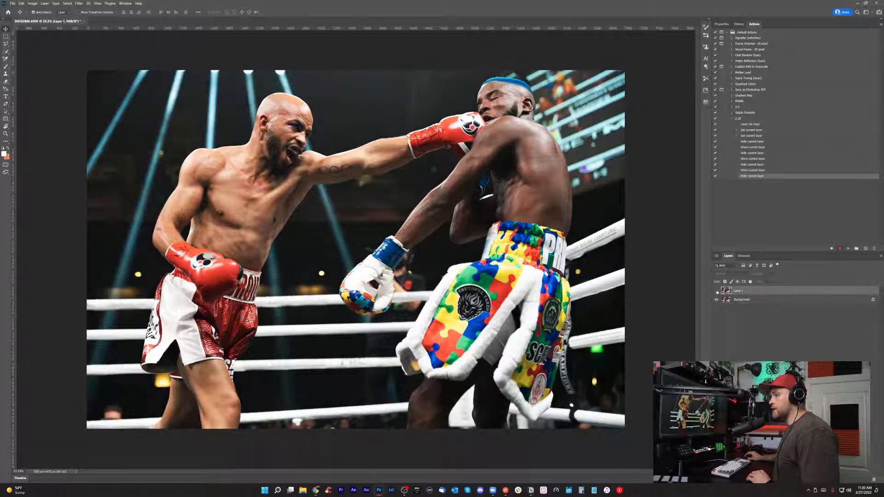
click(716, 291)
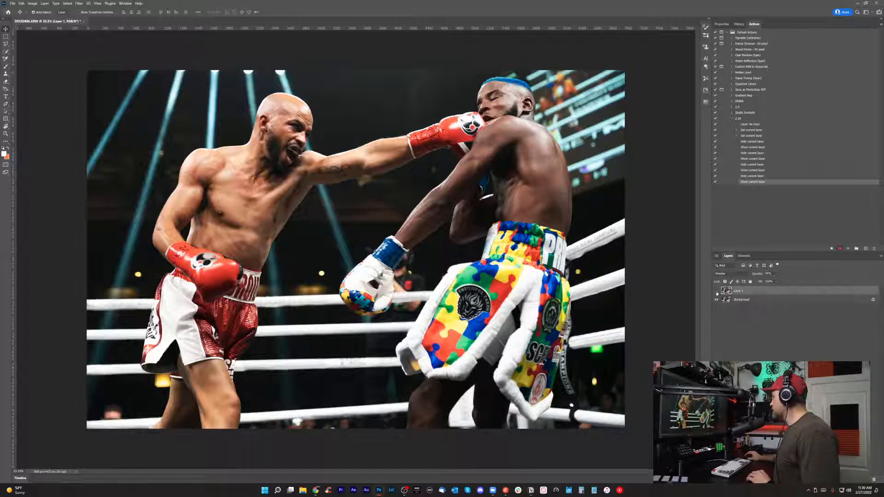
click(717, 291)
click(716, 291)
click(716, 291)
click(716, 291)
click(717, 291)
click(717, 291)
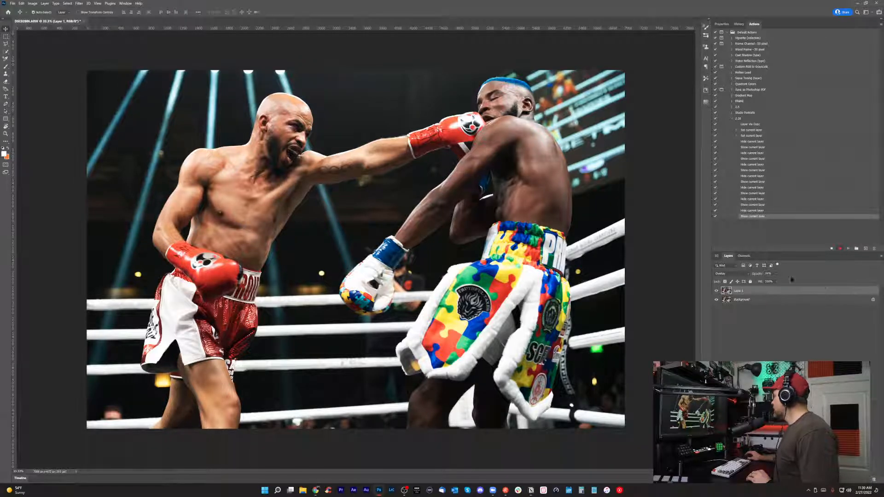
Add a Levels adjustment layer directly above the Background layer and fine-tune its midtone input slider to brighten the photo slightly.
click(737, 302)
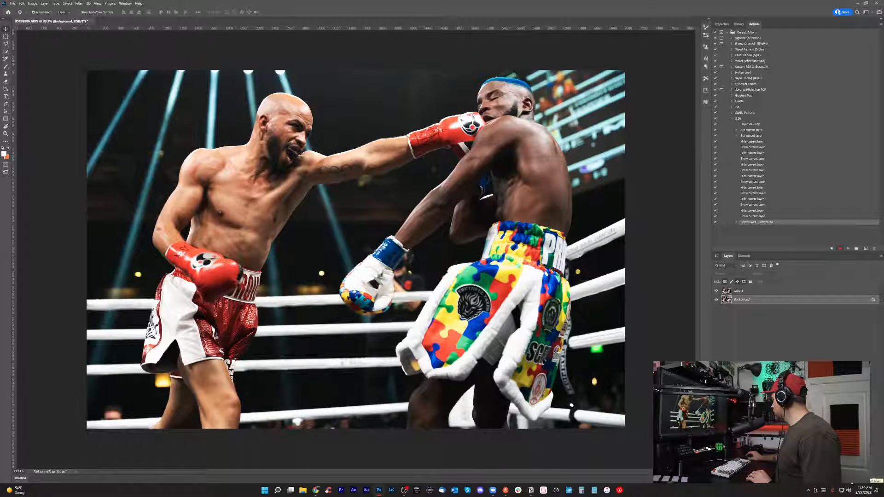
click(849, 477)
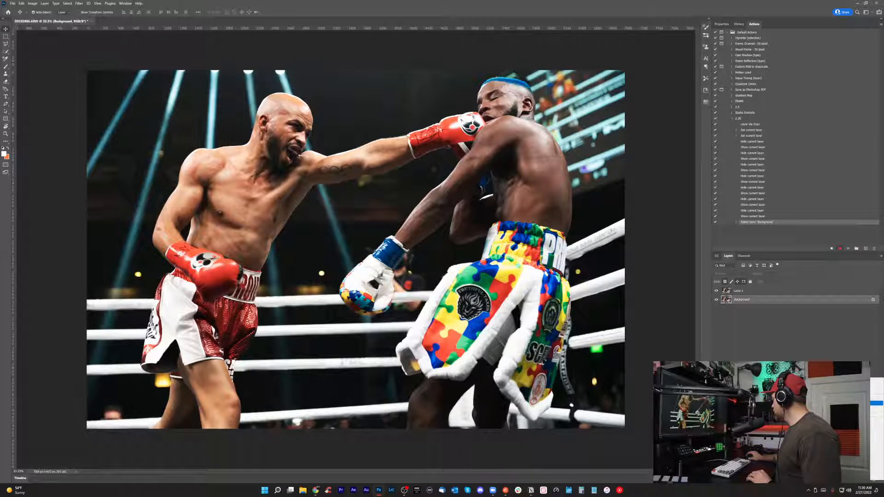
click(874, 404)
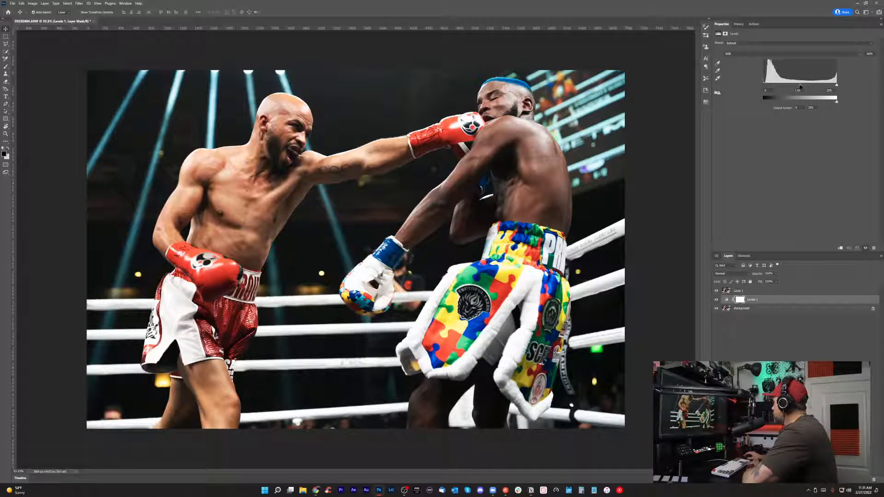
drag(799, 86, 797, 87)
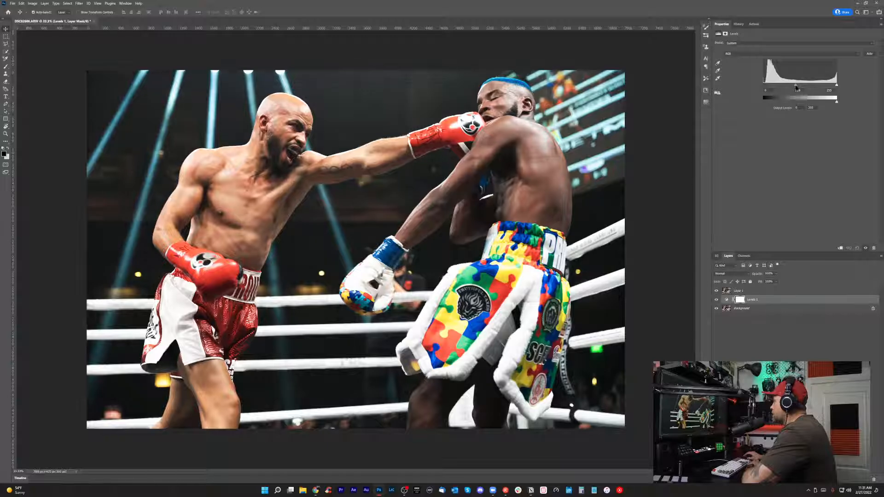
mouse_move(797, 89)
mouse_down()
mouse_move(793, 95)
mouse_move(808, 97)
mouse_up()
drag(789, 98, 798, 97)
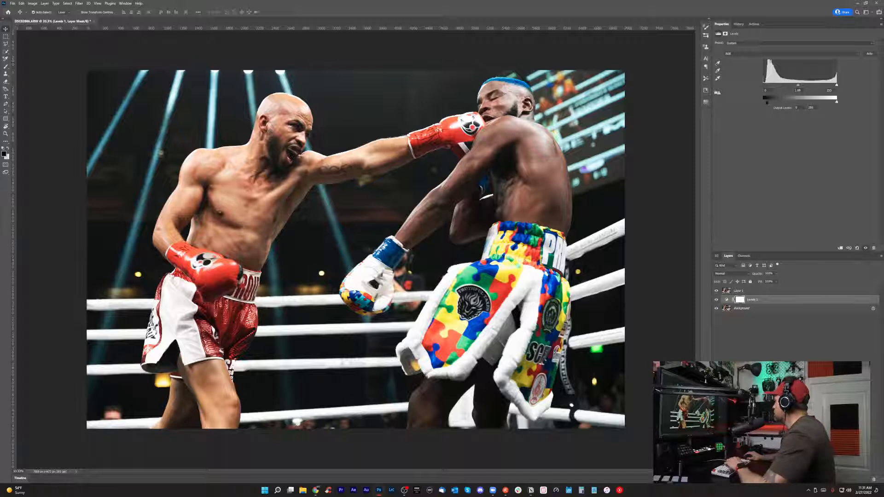
Adjust the black output level of the Levels layer slightly and lower its white output level to about 247.
drag(763, 102, 764, 103)
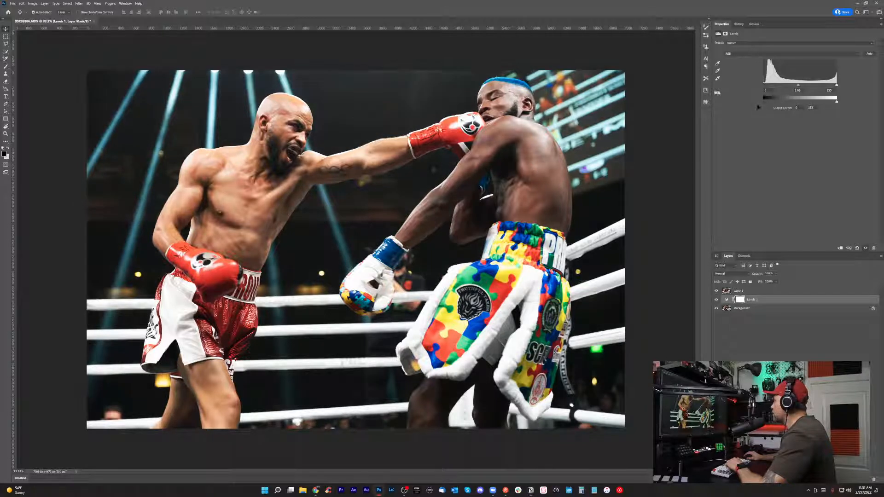
drag(760, 106, 766, 105)
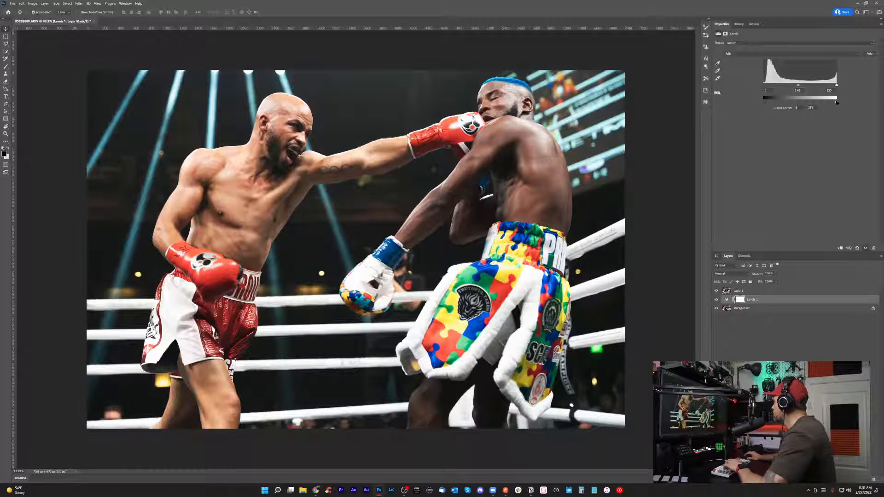
drag(836, 103, 835, 104)
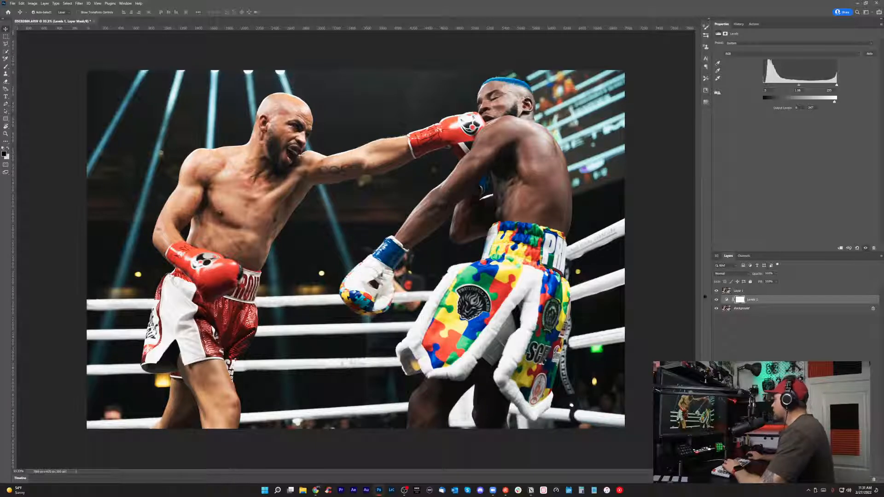
Add a Vibrance adjustment layer directly above the Background layer and raise its vibrance to about +10.
click(834, 307)
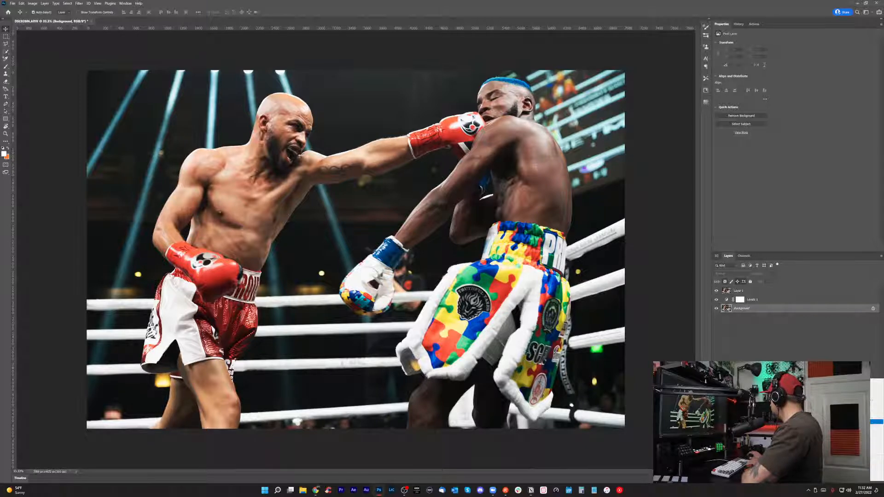
click(853, 422)
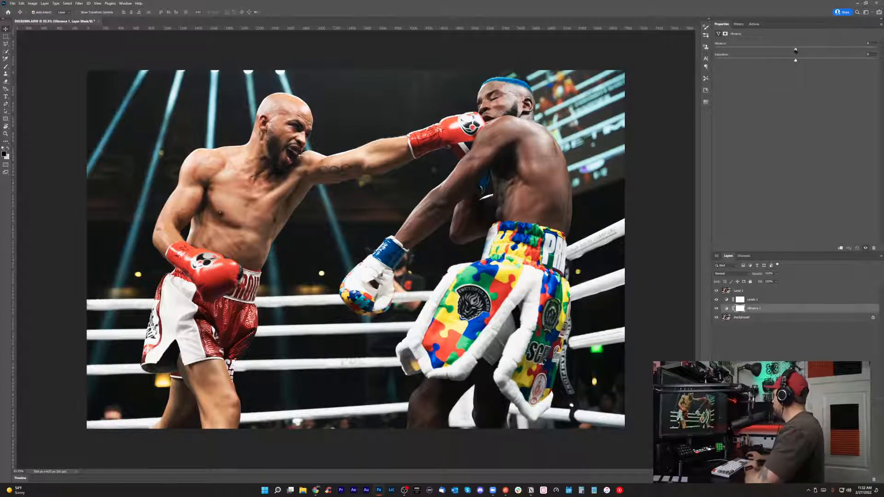
mouse_move(795, 50)
mouse_down()
mouse_move(811, 50)
mouse_move(787, 51)
mouse_move(806, 51)
mouse_move(794, 59)
mouse_move(811, 57)
mouse_move(793, 63)
mouse_move(800, 63)
mouse_up()
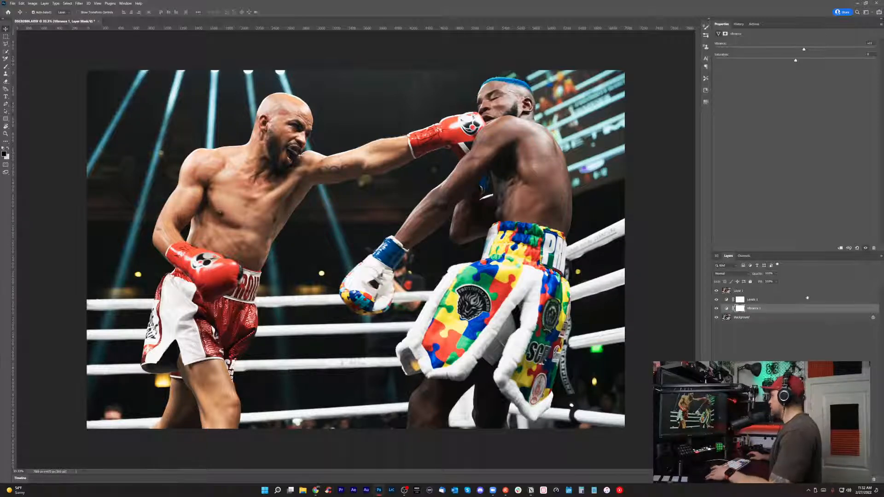
Compare the photo with and without the Overlay, Levels and Vibrance layers, leaving all three shown and no layer selected.
drag(717, 291, 718, 310)
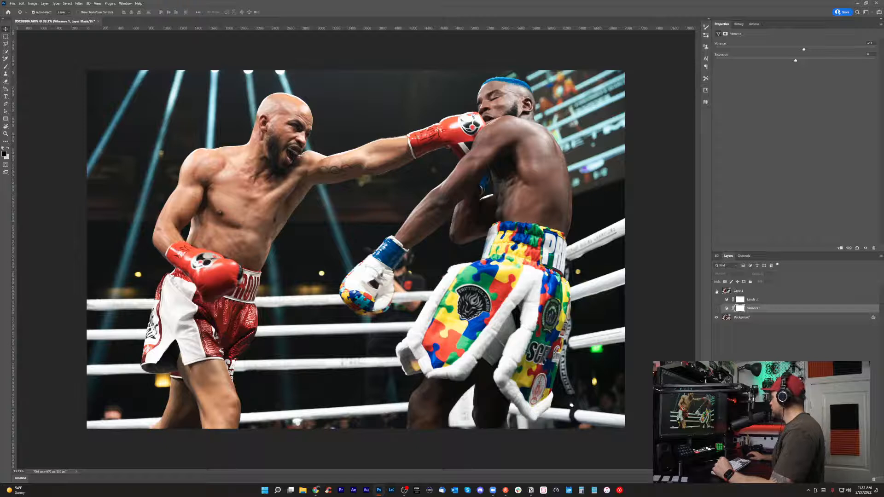
drag(717, 292, 717, 310)
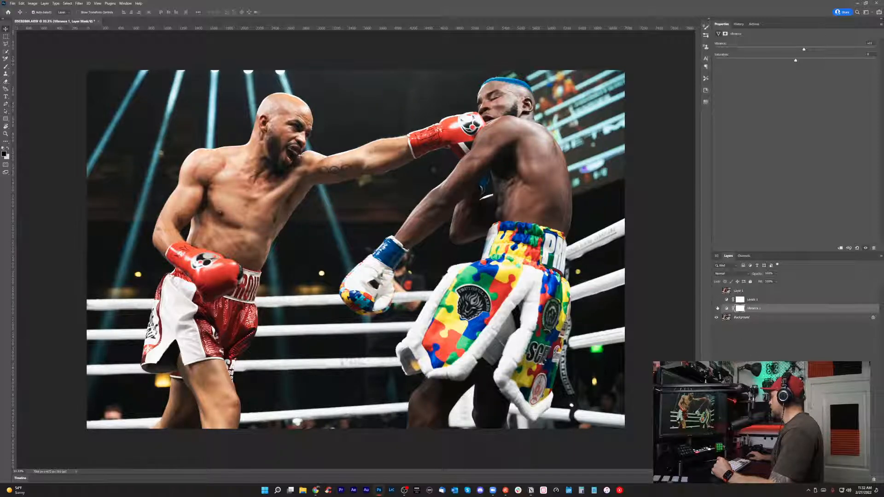
click(717, 308)
drag(717, 292, 717, 308)
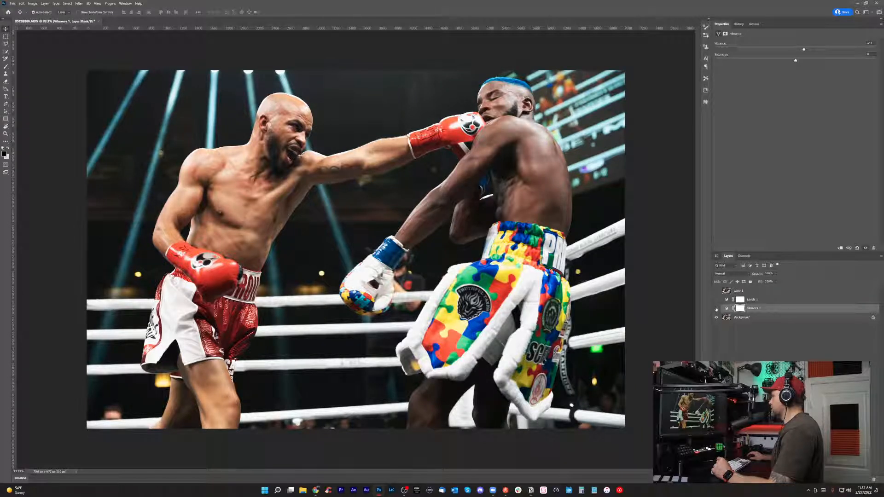
click(716, 308)
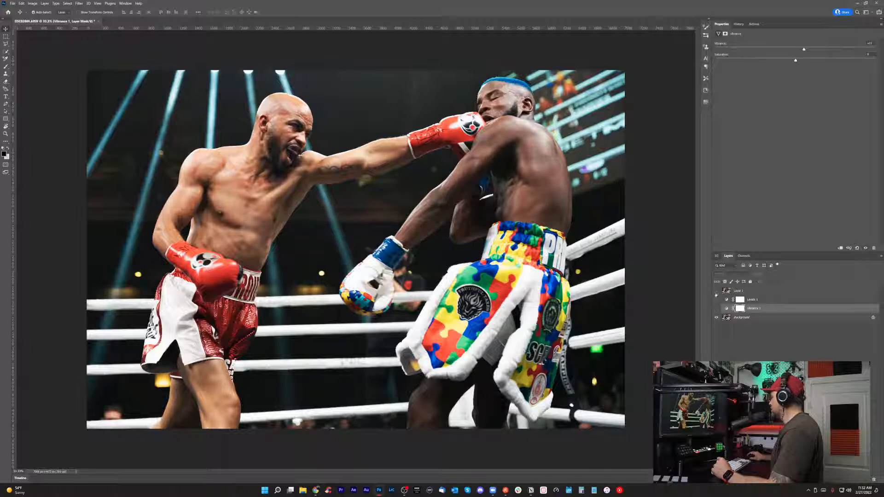
click(717, 308)
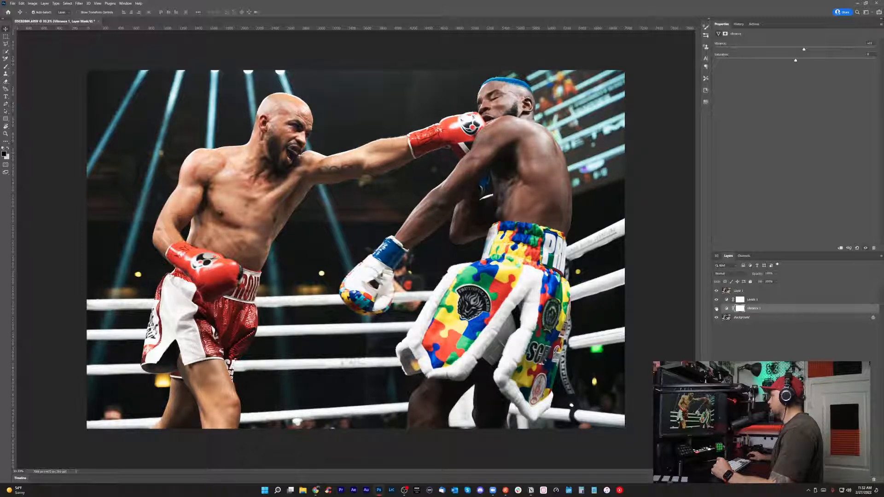
click(778, 340)
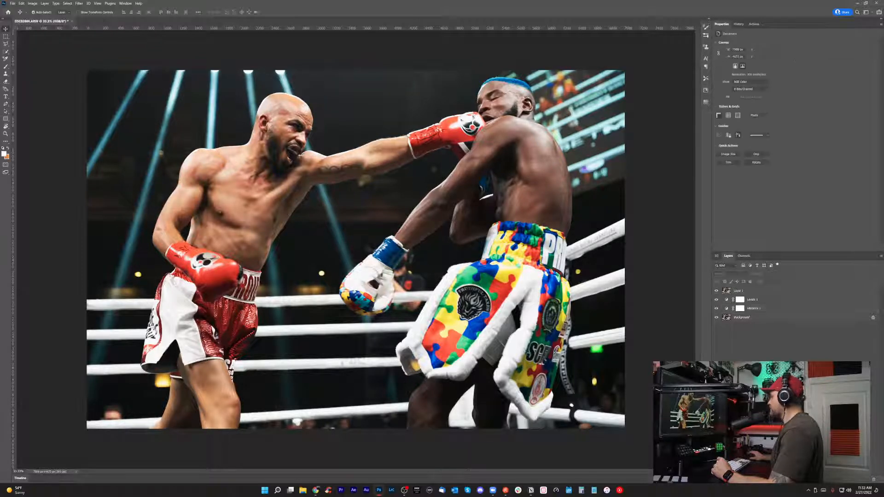